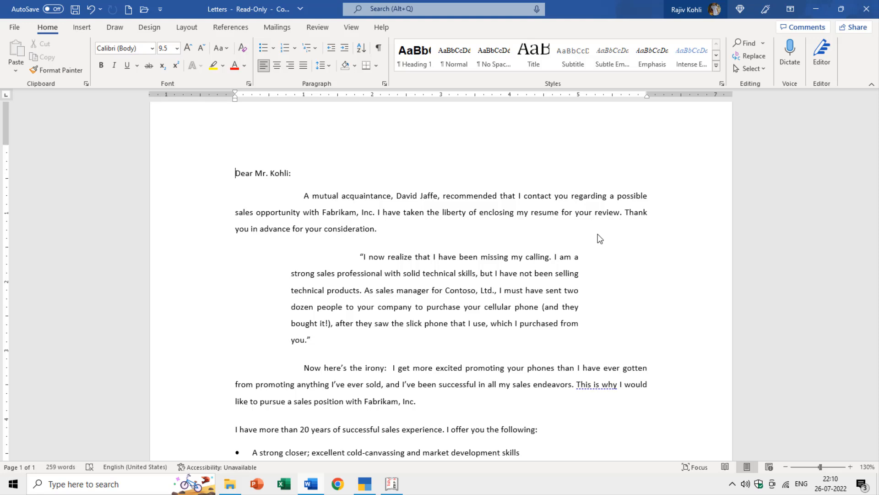
# Look through the letter from the greeting to the closing and review the options for selecting text
pyautogui.scroll(-6, 595, 248)
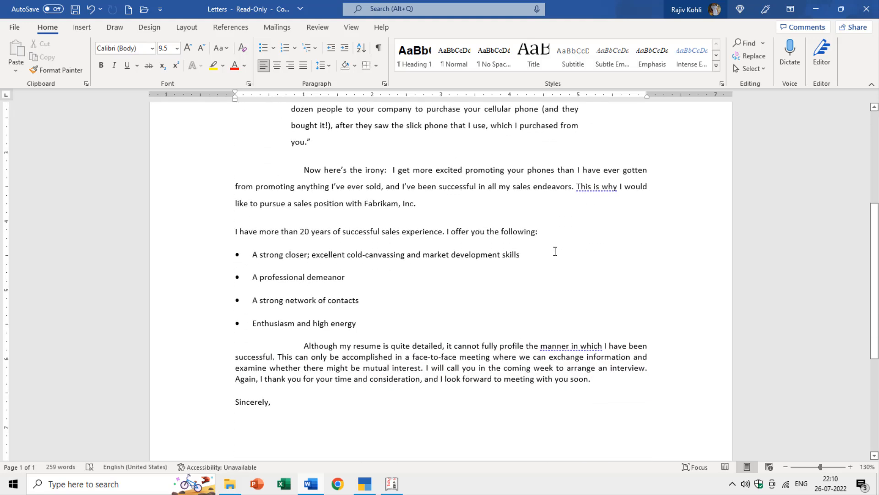
pyautogui.scroll(6, 555, 251)
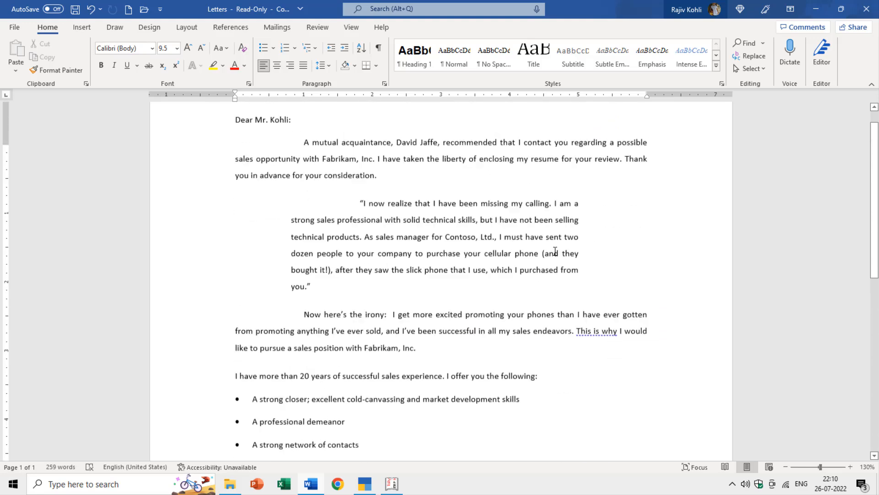
pyautogui.scroll(1, 555, 251)
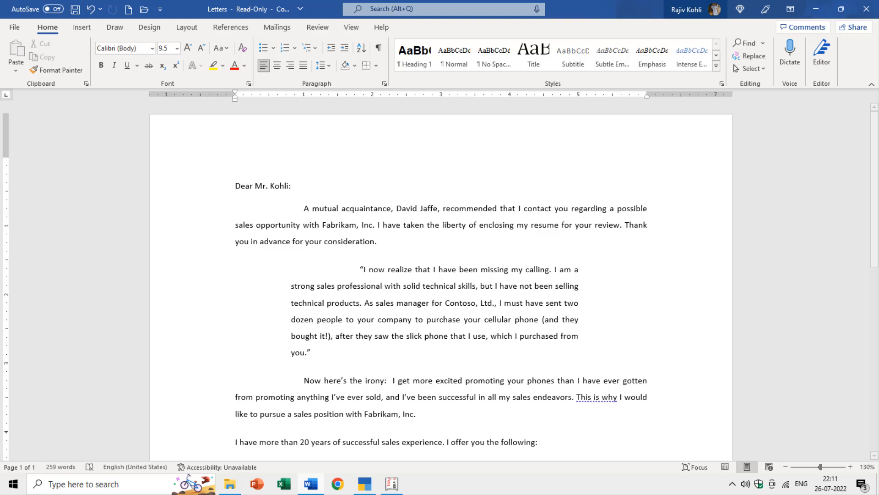
pyautogui.click(749, 69)
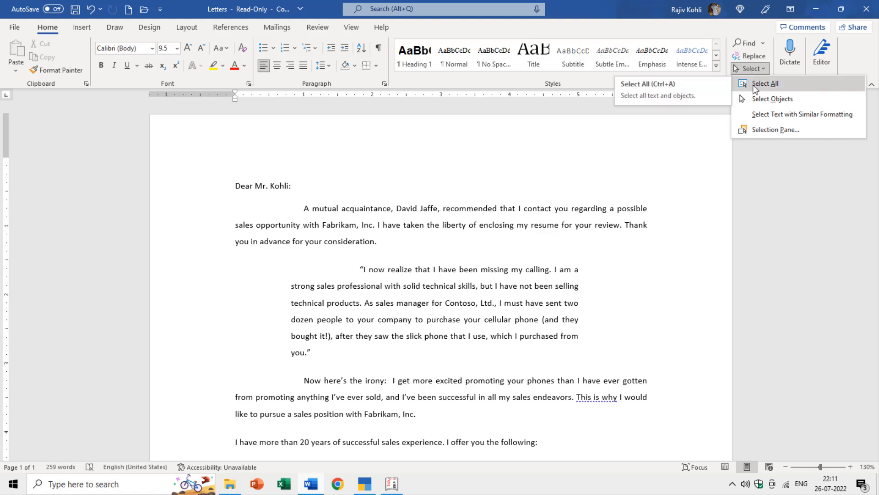
pyautogui.click(321, 178)
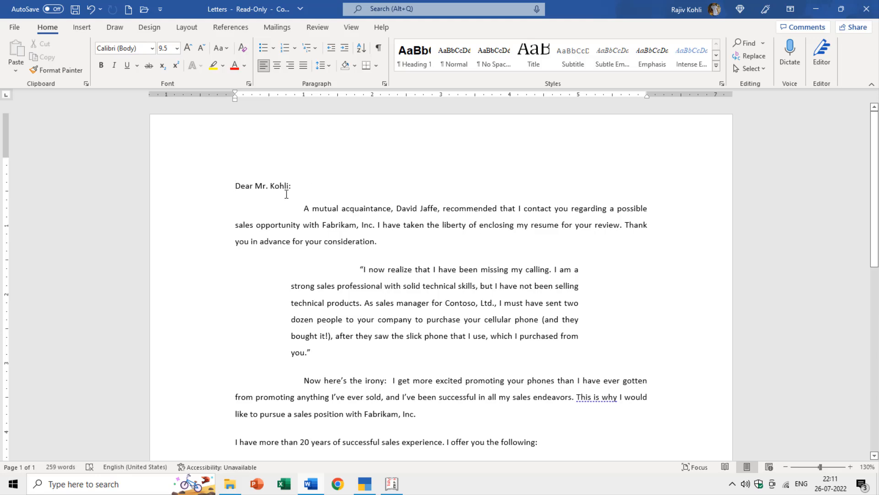
pyautogui.scroll(-6, 414, 240)
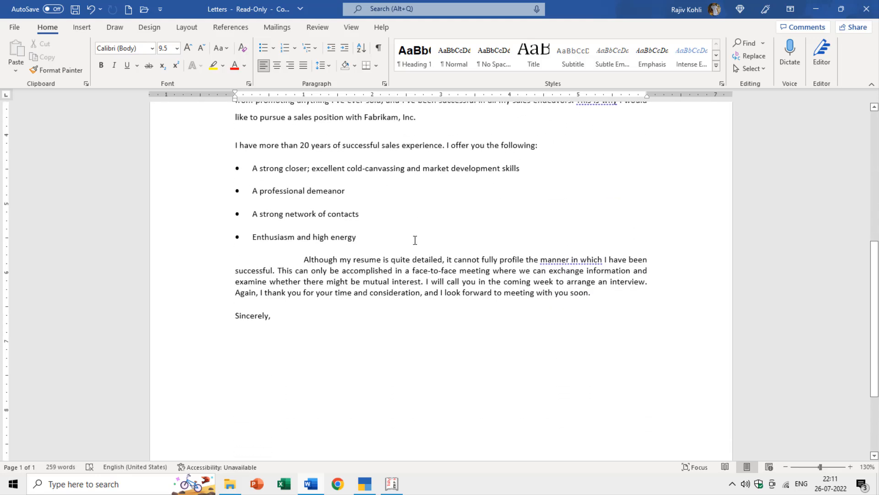
pyautogui.scroll(-3, 326, 302)
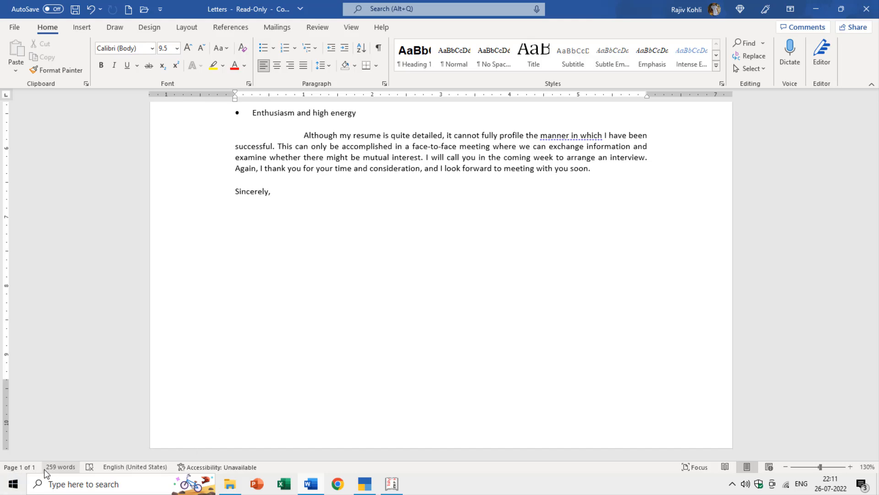
pyautogui.hotkey('ctrl', 'Home')
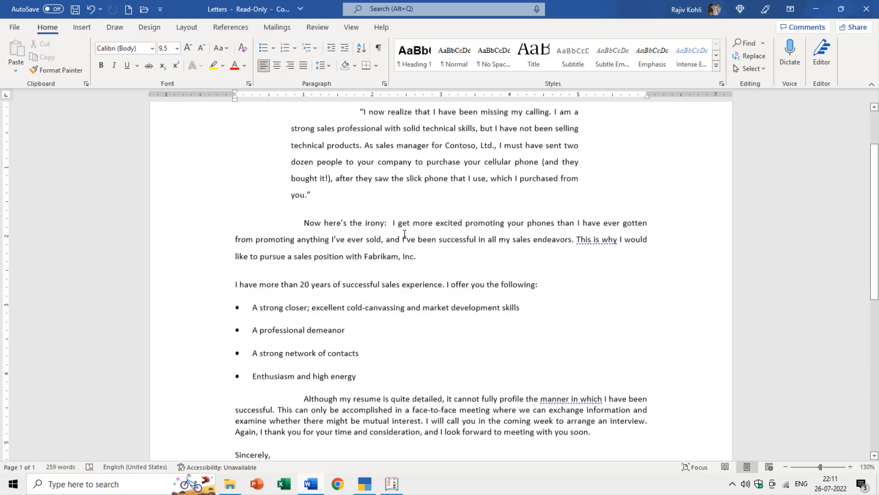
# Change the case of the entire letter to UPPERCASE and check the text through to the closing
pyautogui.hotkey('ctrl', 'a')
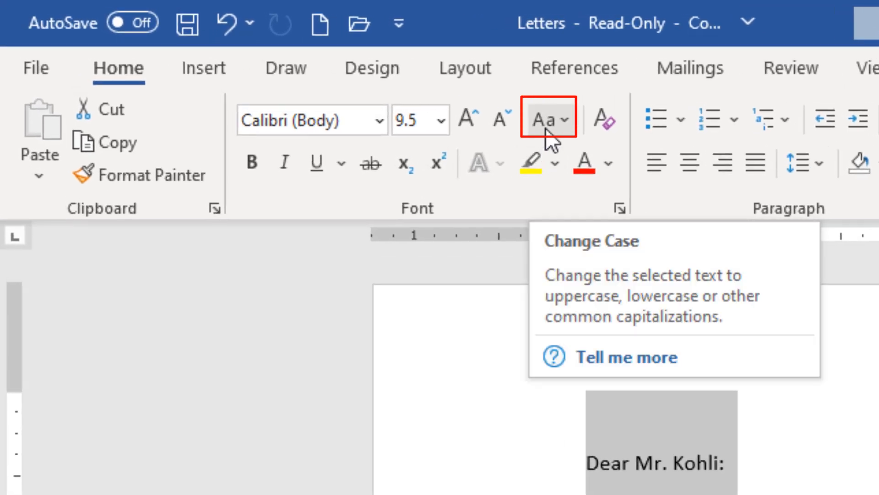
pyautogui.click(547, 131)
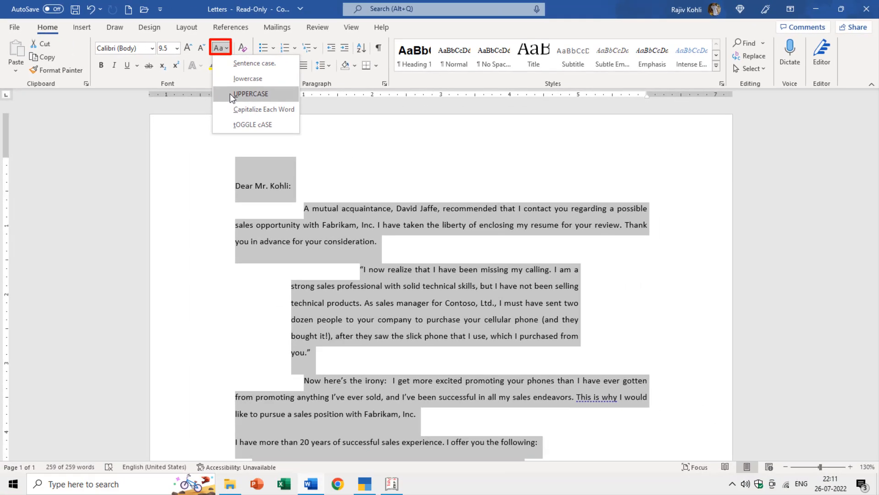
pyautogui.click(575, 233)
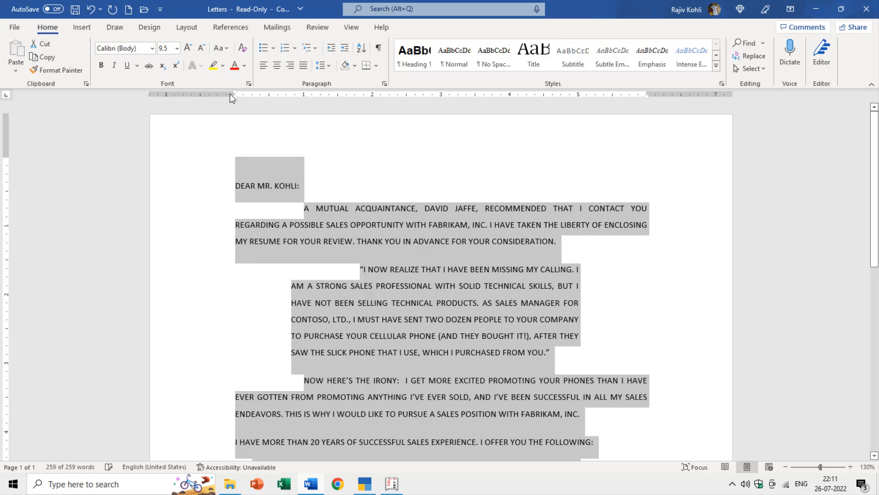
pyautogui.click(356, 186)
pyautogui.scroll(-3, 355, 183)
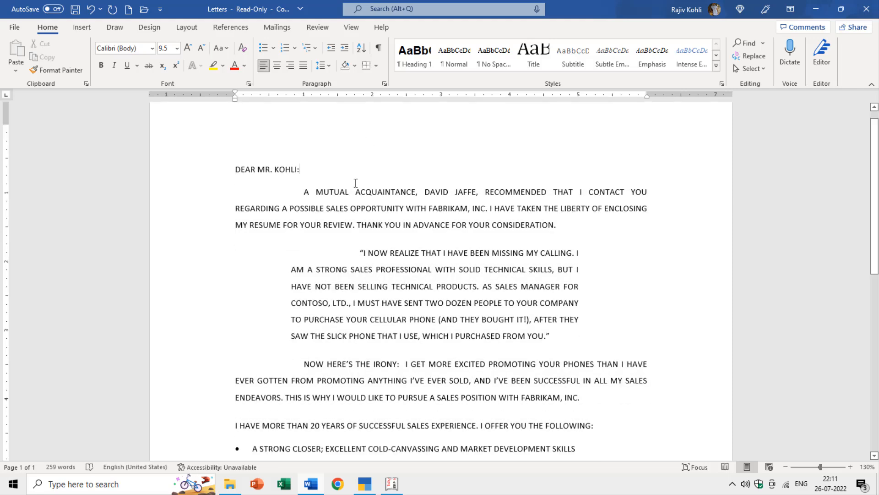
pyautogui.scroll(-3, 355, 183)
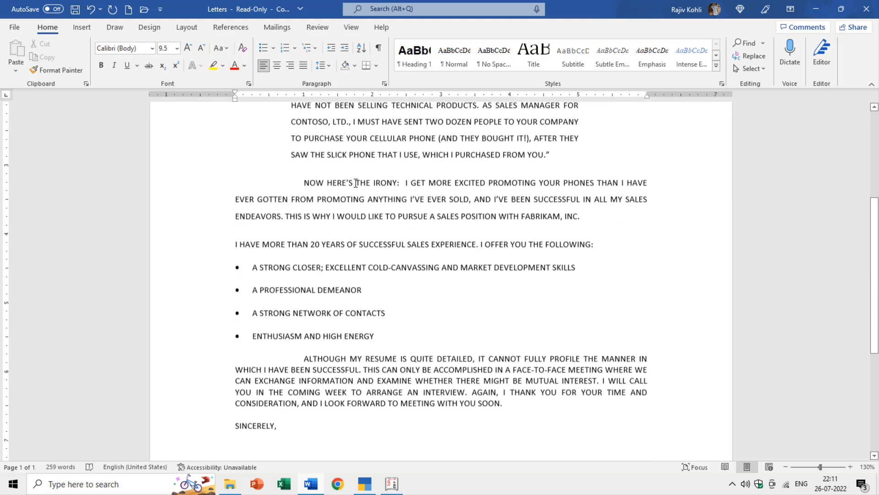
pyautogui.scroll(-2, 356, 182)
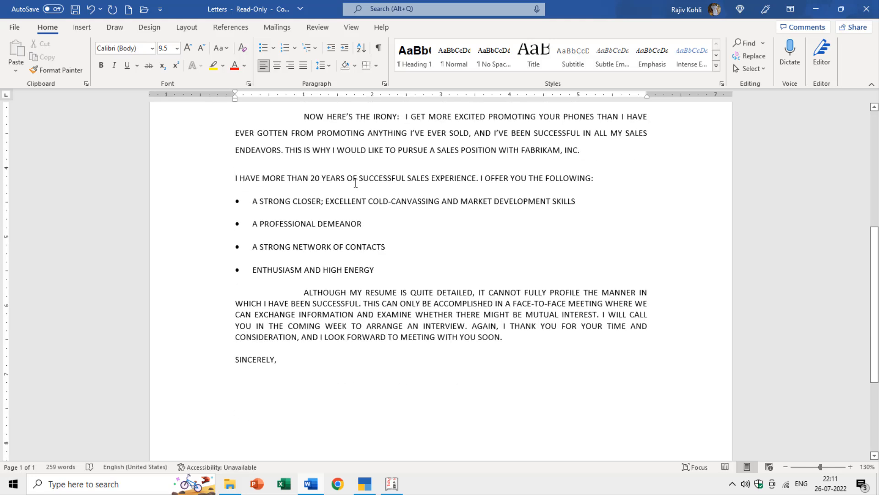
pyautogui.scroll(6, 356, 183)
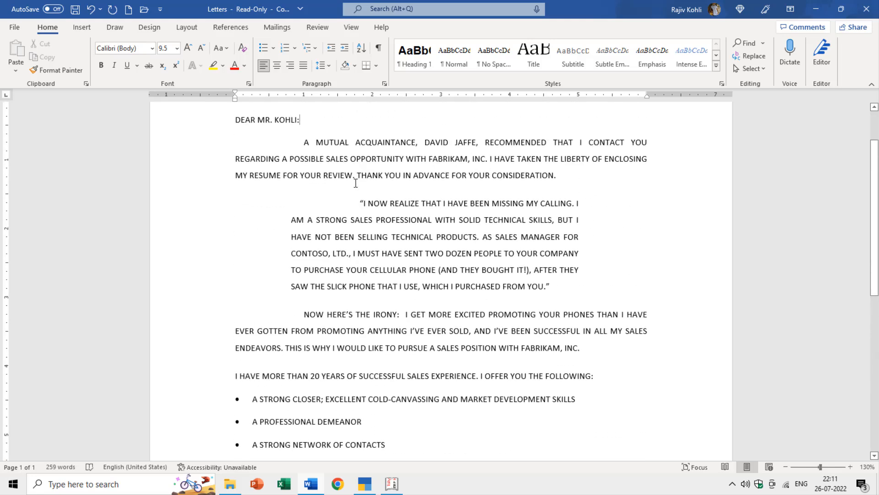
pyautogui.scroll(2, 355, 183)
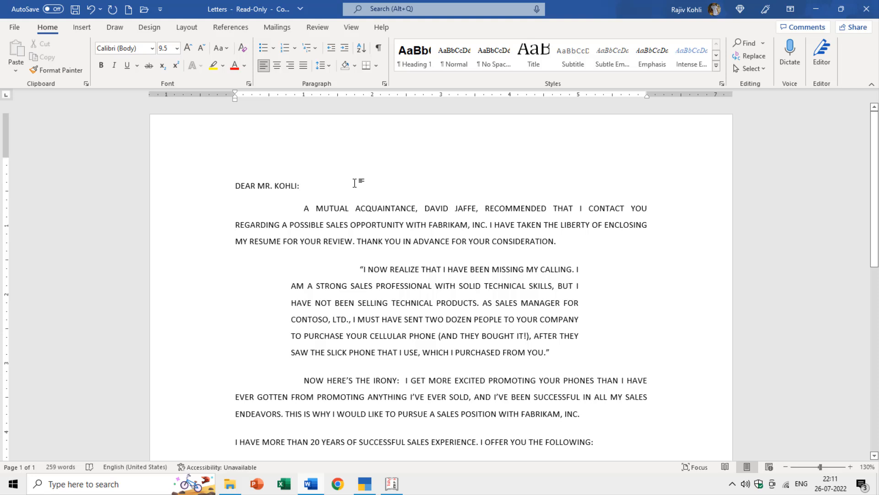
pyautogui.click(354, 183)
# Change the indented quotation paragraph to Sentence case and check where its sentences start and end
pyautogui.moveTo(356, 268); pyautogui.dragTo(575, 359)
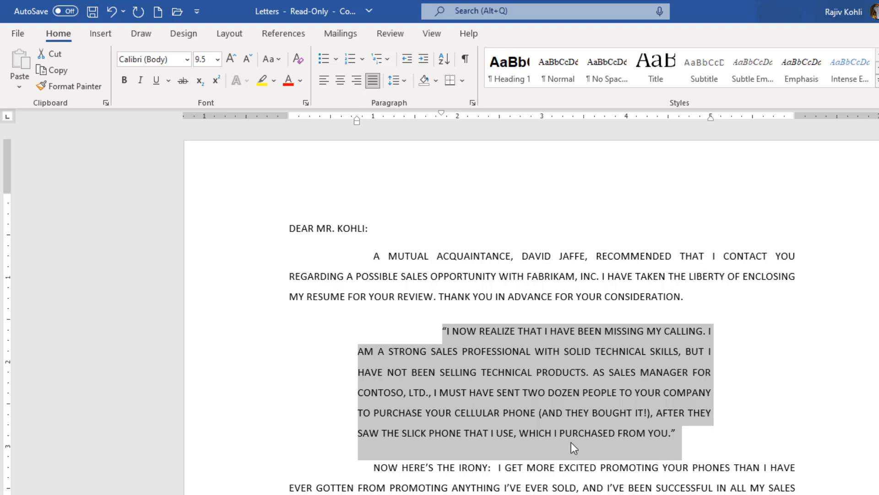
pyautogui.click(271, 59)
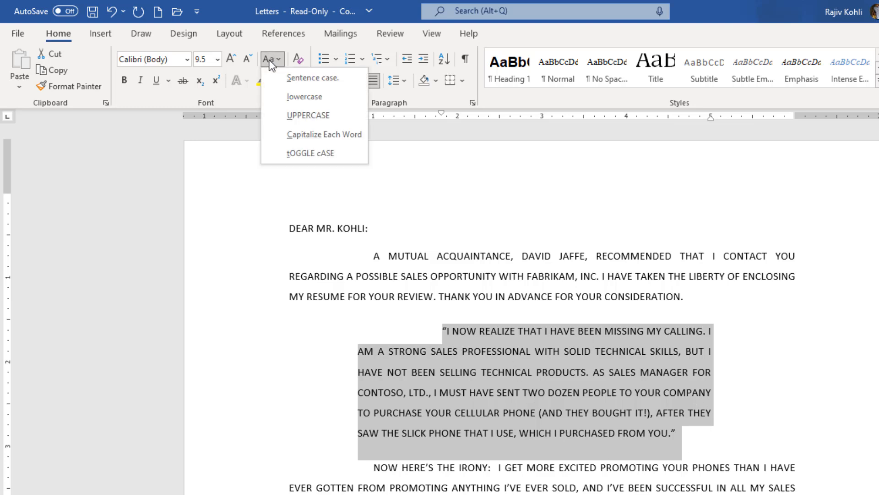
pyautogui.click(301, 79)
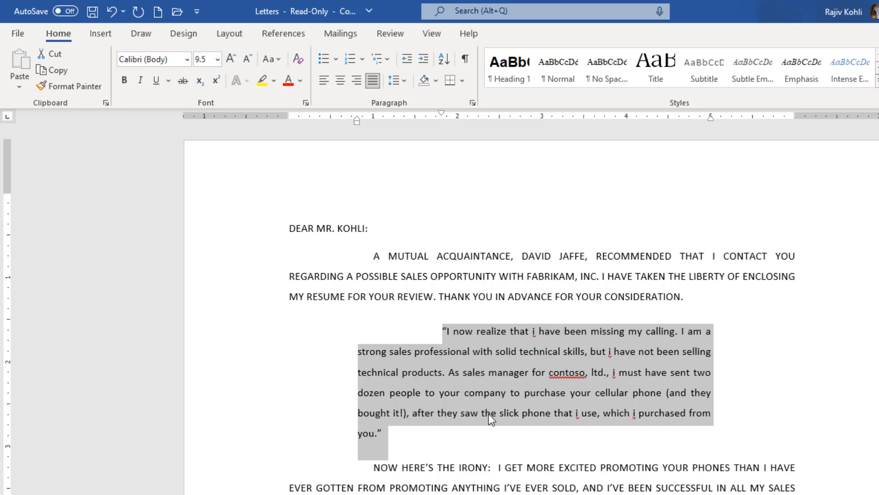
pyautogui.click(496, 393)
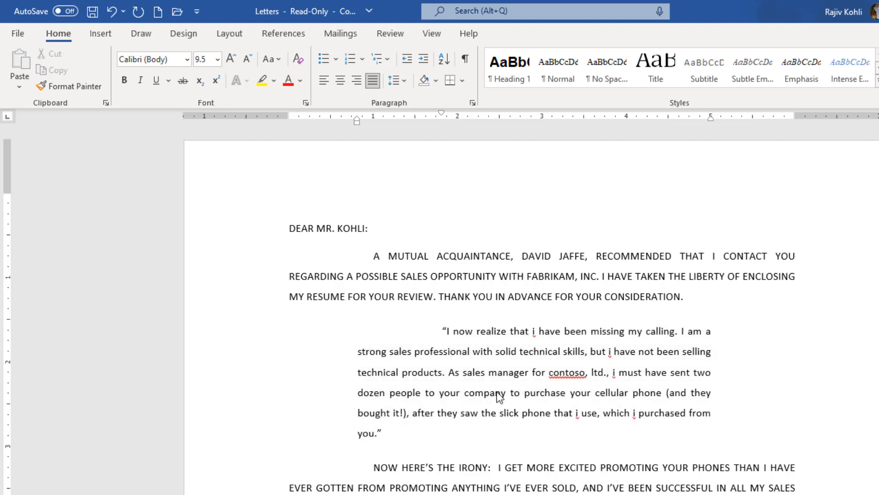
pyautogui.click(448, 332)
pyautogui.doubleClick(684, 330)
pyautogui.click(669, 332)
# Switch the indented quotation paragraph to UPPERCASE and back to Sentence case
pyautogui.moveTo(442, 331); pyautogui.dragTo(449, 435)
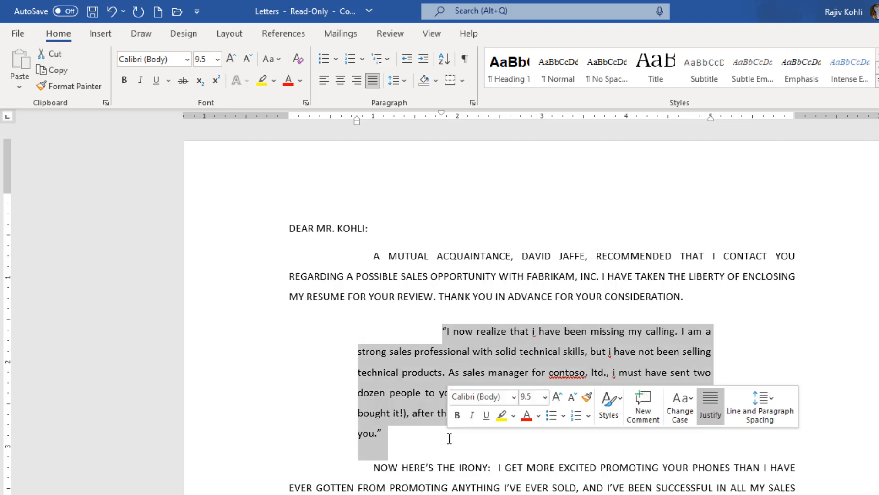
pyautogui.click(274, 61)
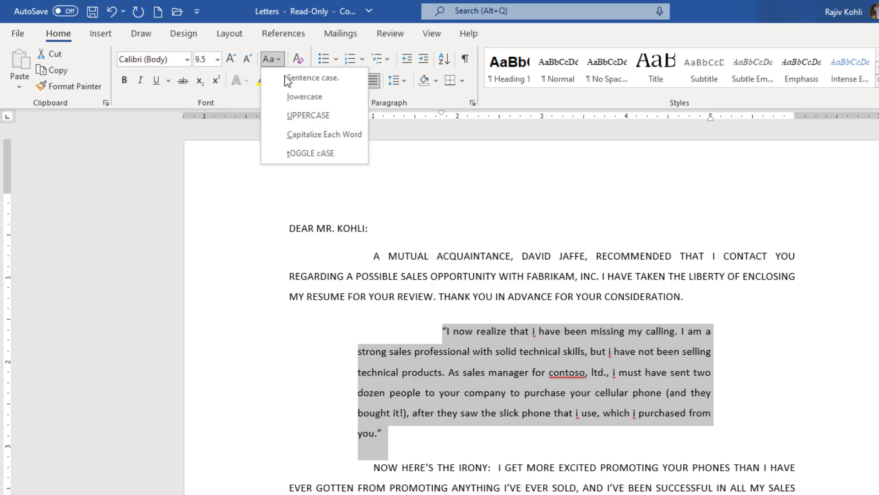
pyautogui.click(300, 119)
pyautogui.click(279, 60)
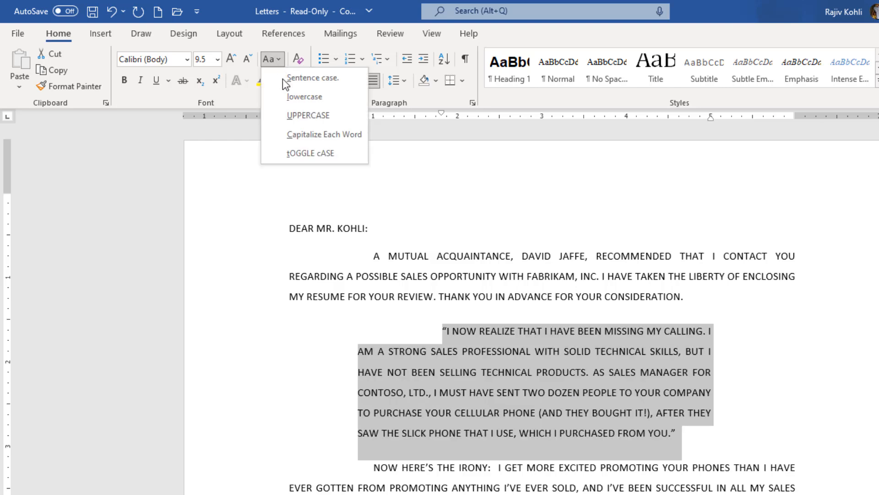
pyautogui.click(295, 83)
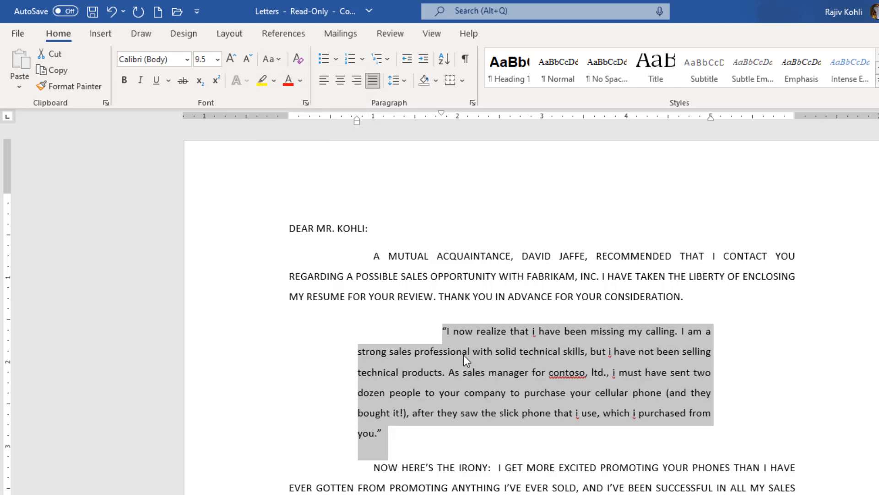
pyautogui.click(678, 334)
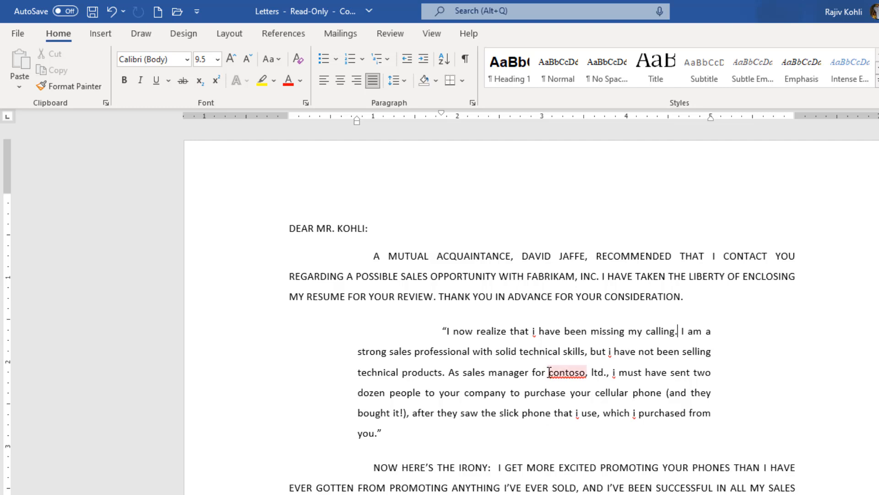
# Change the word "contoso" in the quotation paragraph to UPPERCASE
pyautogui.moveTo(549, 372); pyautogui.dragTo(586, 373)
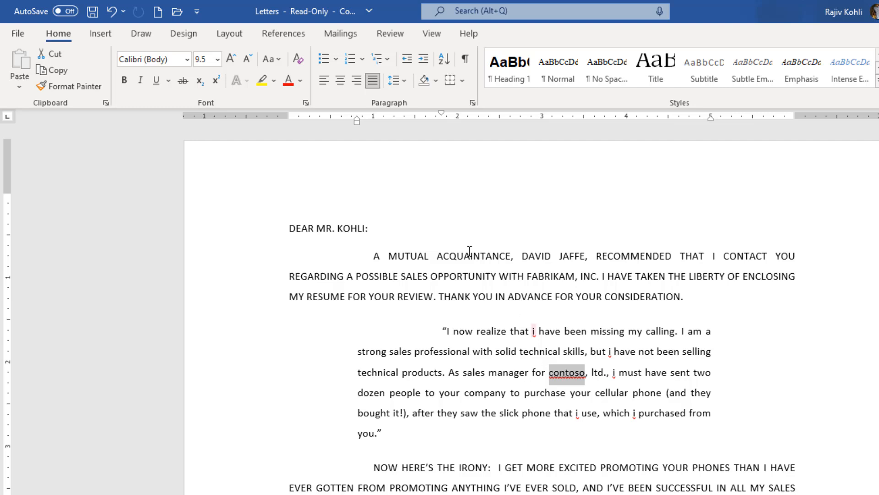
pyautogui.click(266, 62)
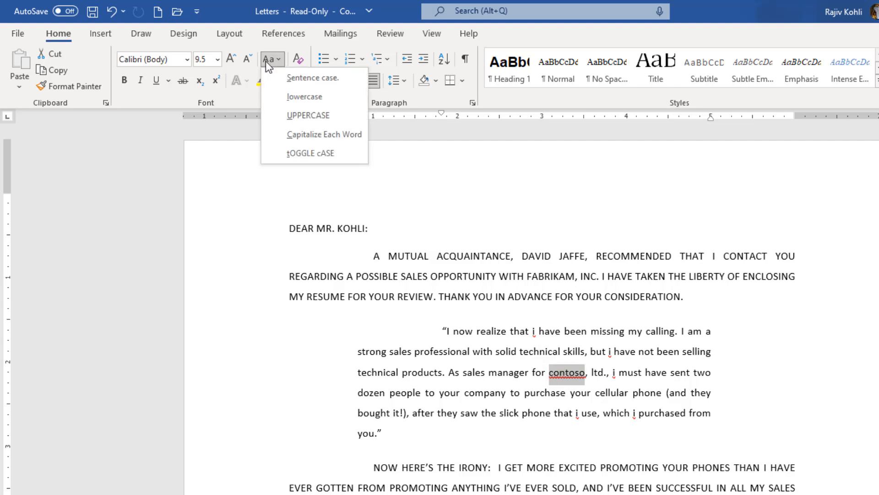
pyautogui.click(299, 115)
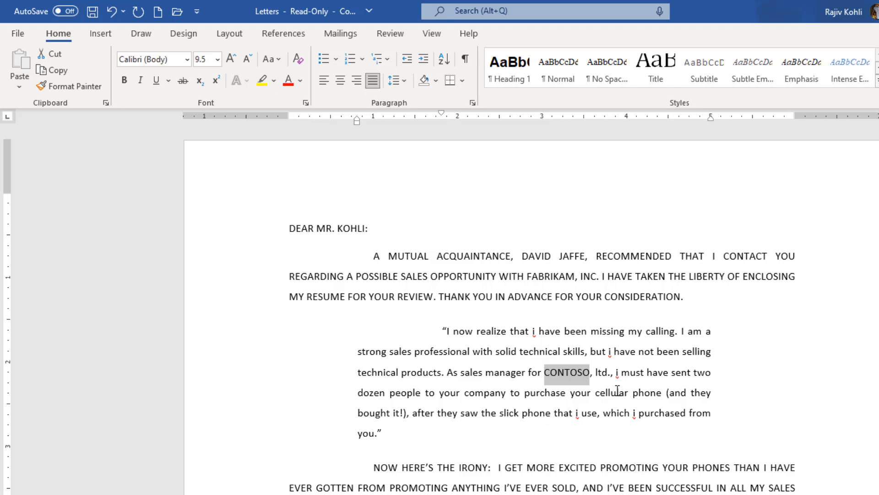
# Change the lowercase "i" following "realize that" in the quotation's first line to UPPERCASE
pyautogui.moveTo(530, 331); pyautogui.dragTo(511, 331)
pyautogui.click(537, 339)
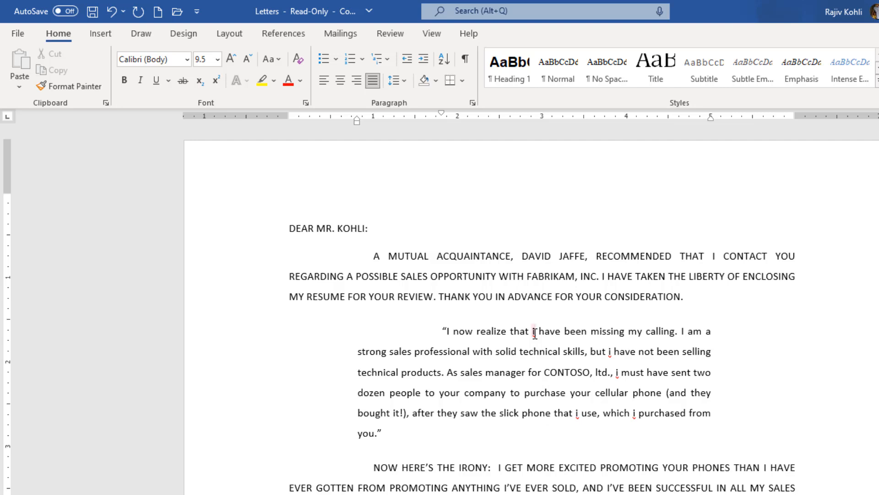
pyautogui.hotkey('ctrl', 'shift', 'Left')
pyautogui.hotkey('ctrl', 'shift', 'Left')
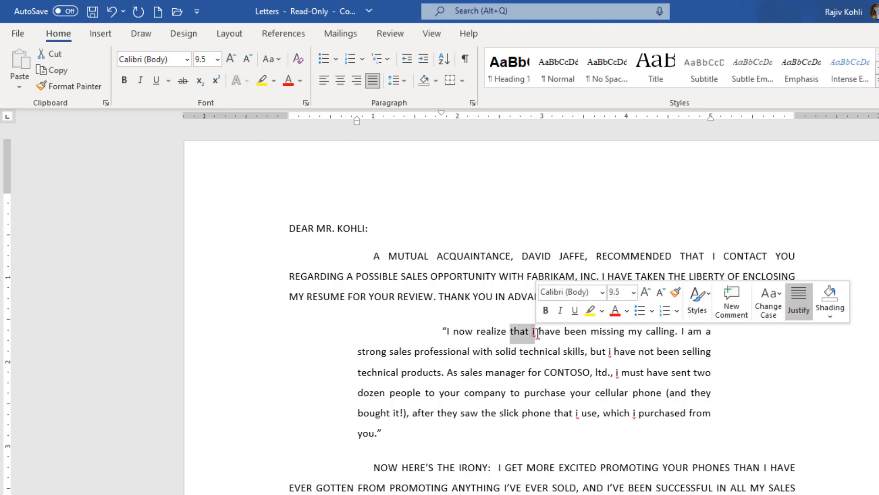
pyautogui.click(538, 333)
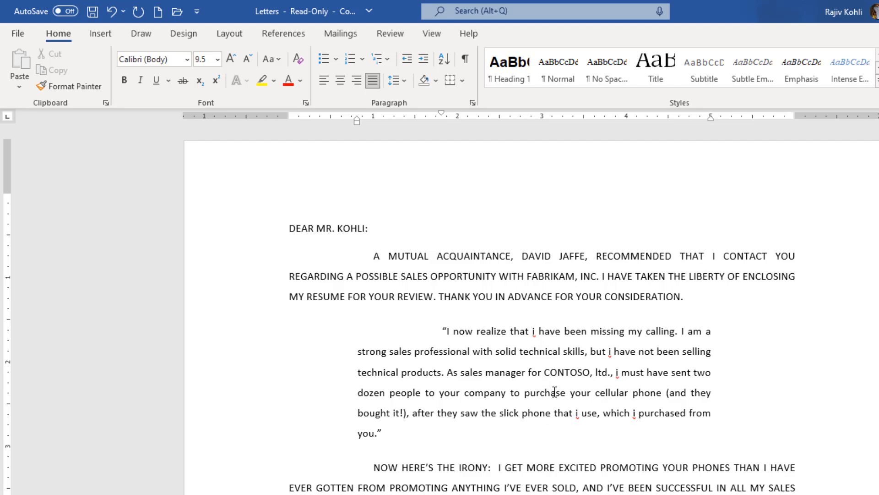
pyautogui.hotkey('shift', 'Left')
pyautogui.click(272, 59)
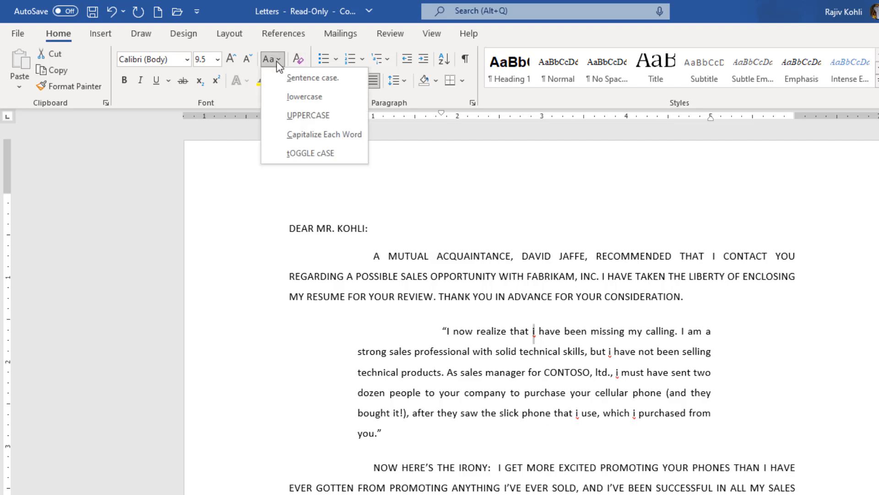
pyautogui.click(308, 115)
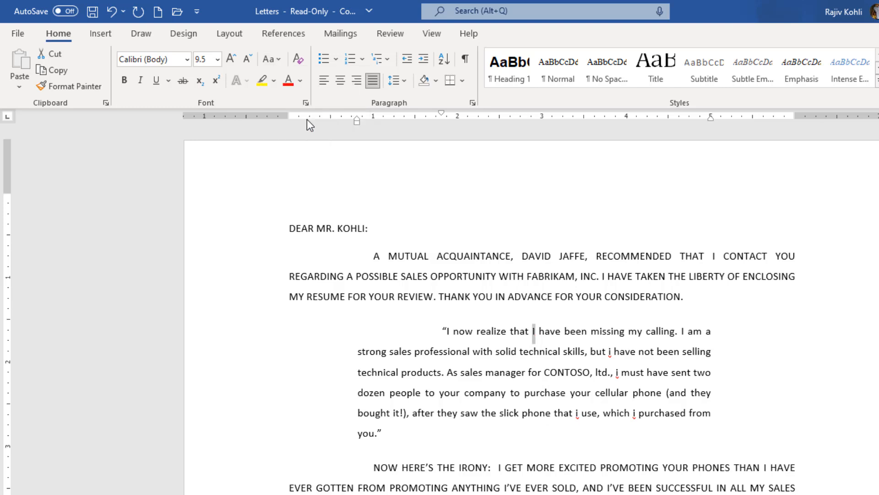
# Change the lowercase "i" in "but i have not been selling" to UPPERCASE
pyautogui.doubleClick(609, 351)
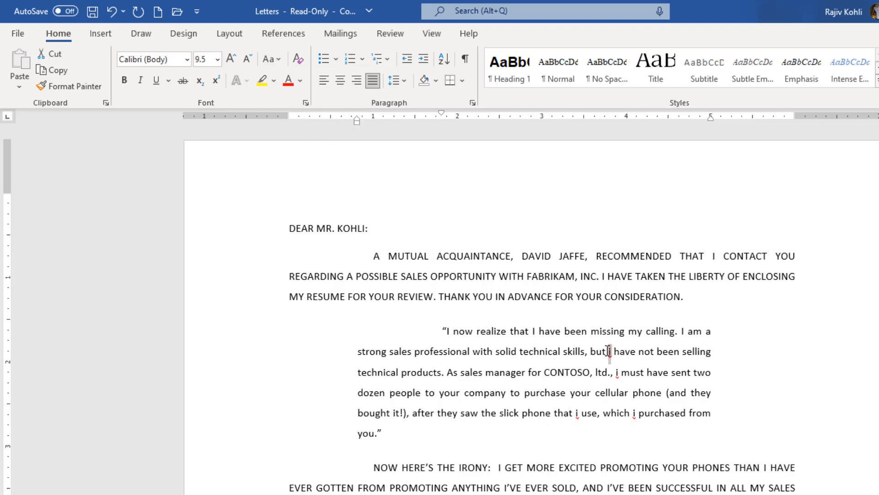
pyautogui.click(272, 59)
pyautogui.click(293, 117)
pyautogui.scroll(-1, 535, 407)
pyautogui.scroll(-9, 421, 333)
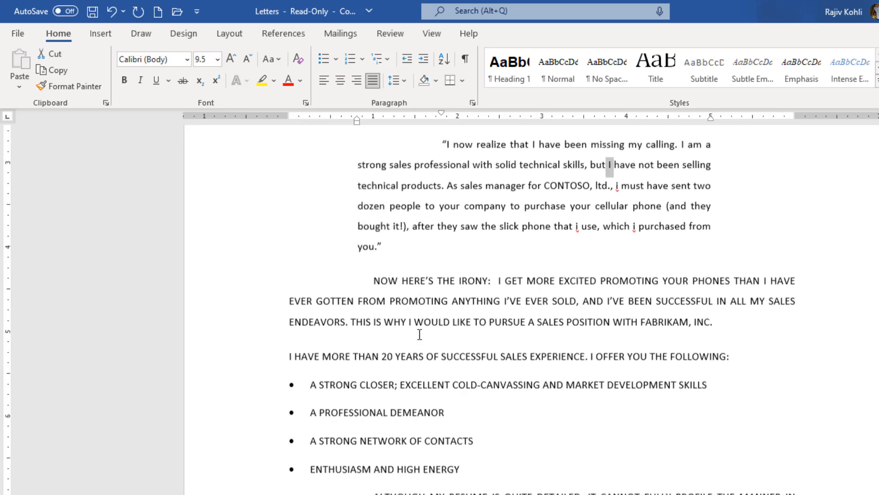
# Change the four bulleted list items, from "A strong closer" to "Enthusiasm and high energy", to Capitalize Each Word
pyautogui.scroll(-3, 419, 334)
pyautogui.scroll(6, 418, 335)
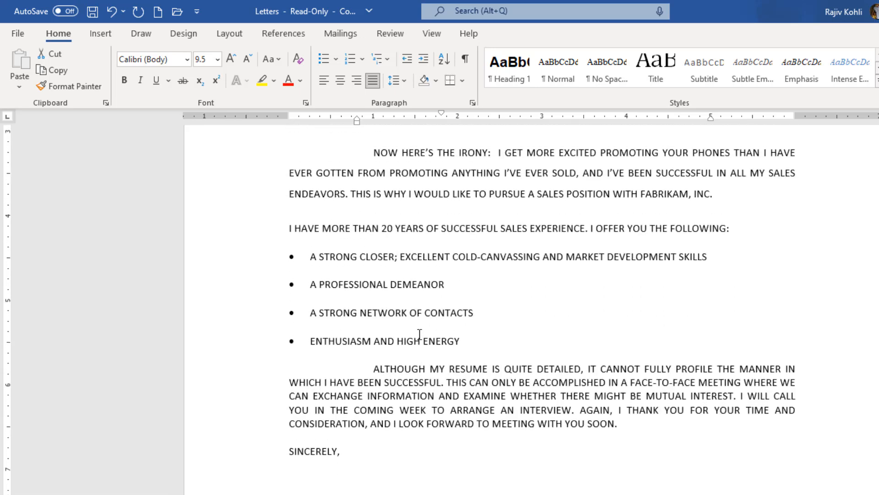
pyautogui.scroll(2, 361, 292)
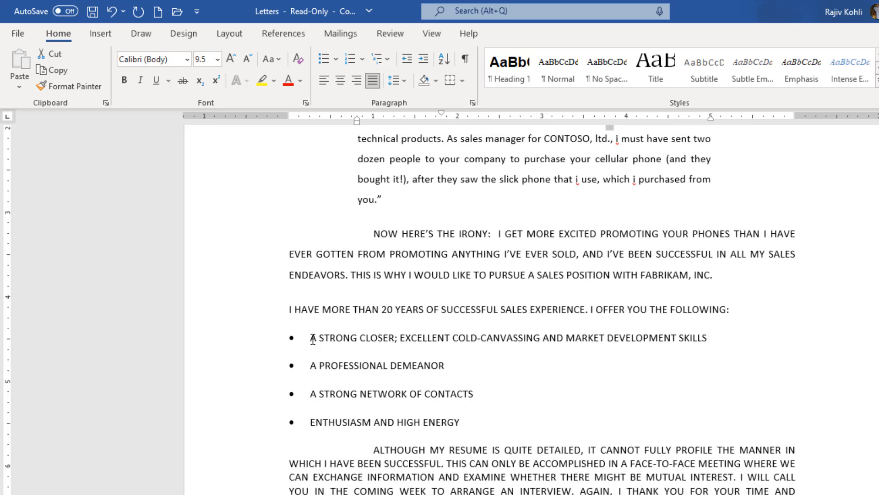
pyautogui.moveTo(311, 342); pyautogui.dragTo(501, 430)
pyautogui.moveTo(501, 430); pyautogui.dragTo(500, 430)
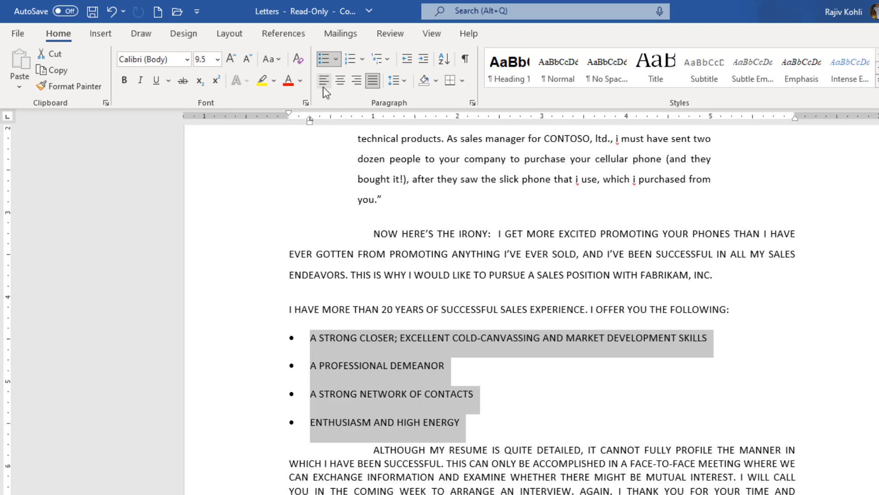
pyautogui.click(273, 64)
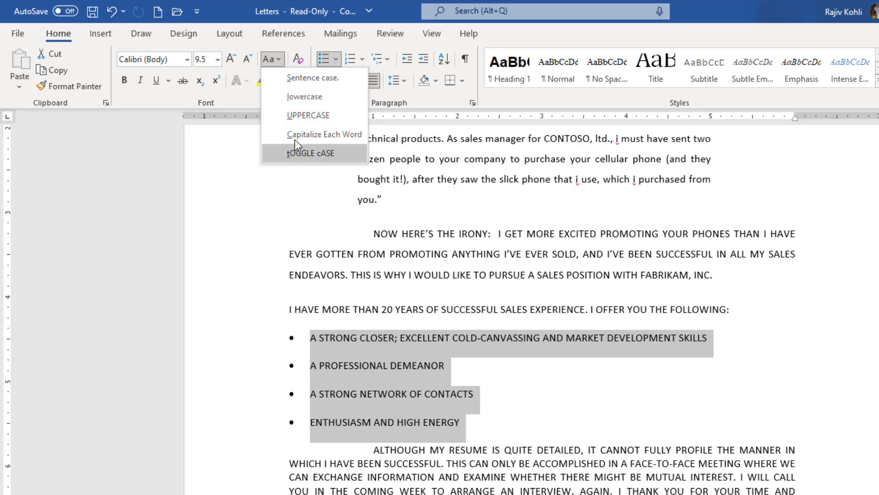
pyautogui.click(316, 134)
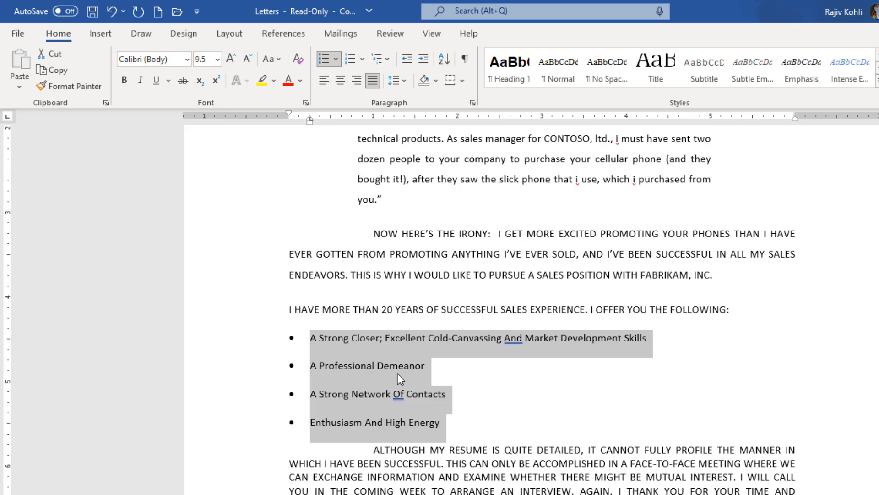
# Insert a new line above the salutation reading "To whom it may concern"
pyautogui.scroll(5, 397, 372)
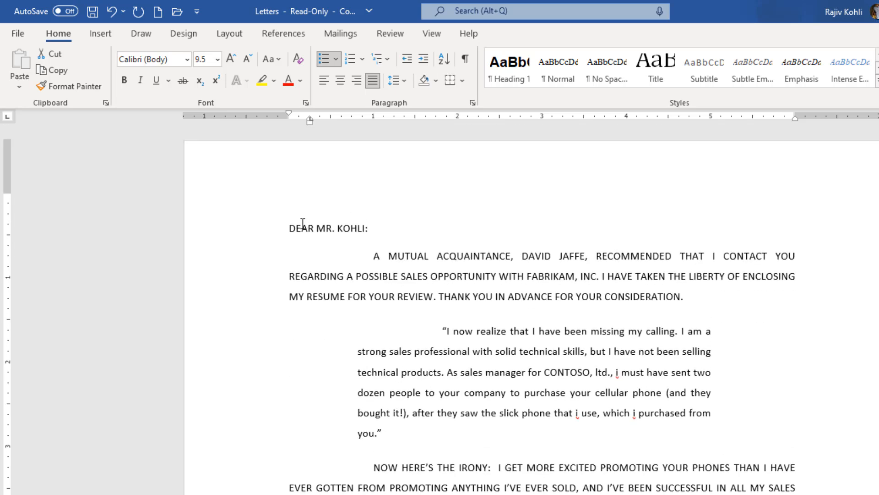
pyautogui.click(290, 228)
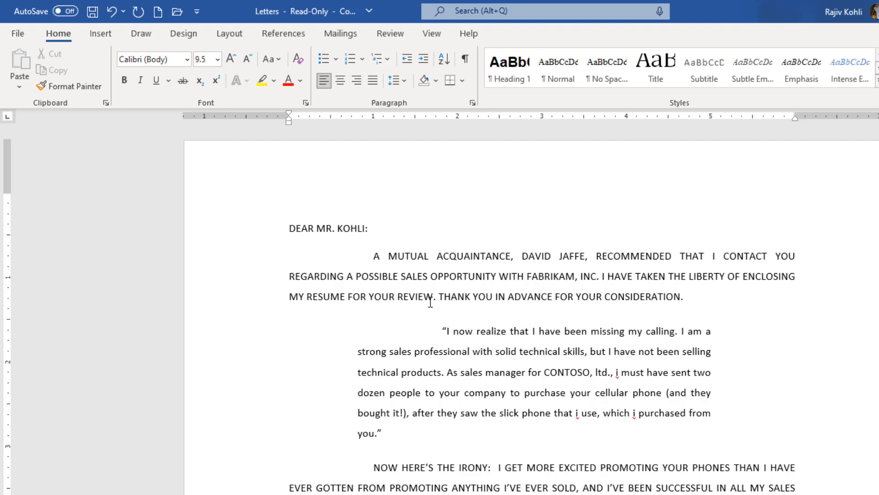
pyautogui.press('Return')
pyautogui.press('Up')
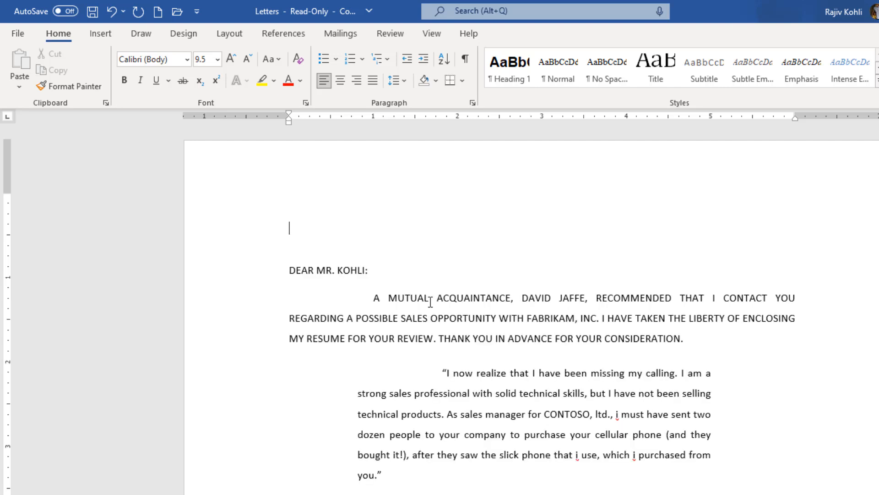
pyautogui.write('To whom it may concern')
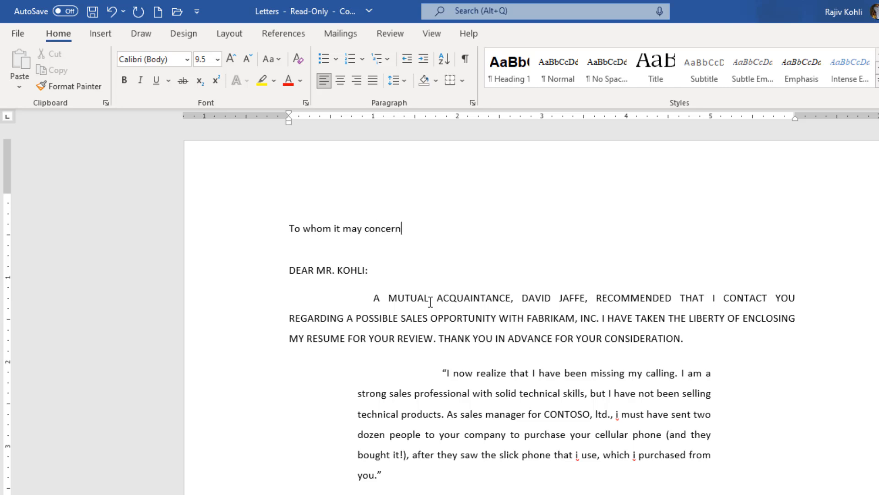
# Change the "To whom it may concern" line to Capitalize Each Word
pyautogui.tripleClick(289, 229)
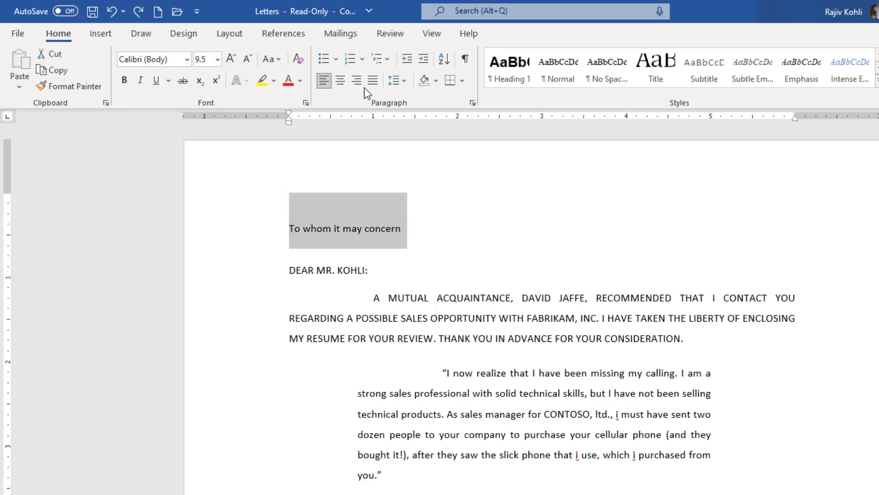
pyautogui.click(272, 59)
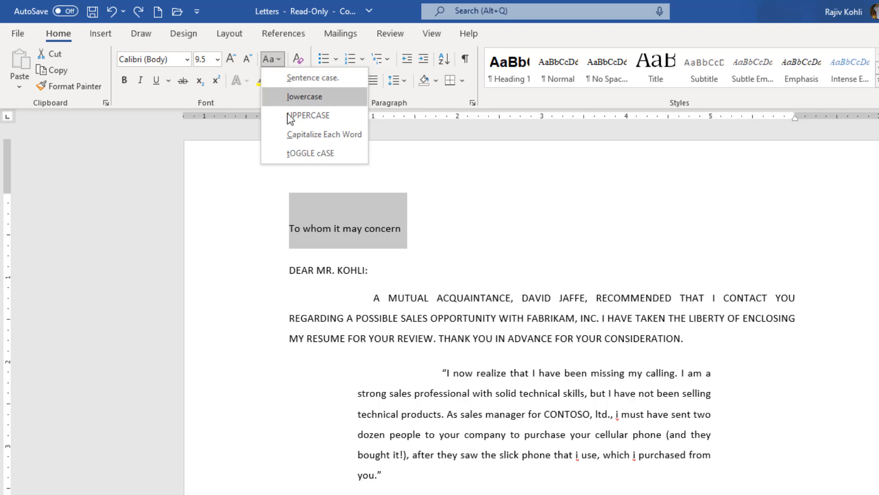
pyautogui.click(295, 133)
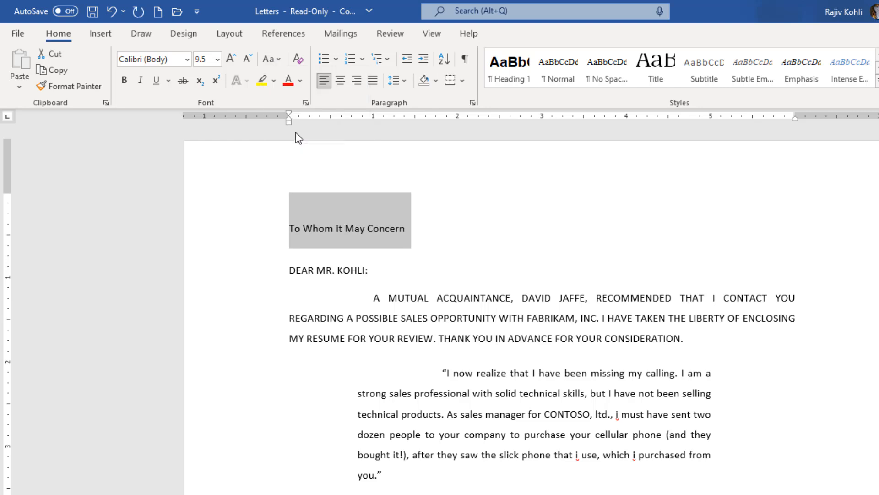
# Format the new heading line as centered, bold and underlined, with a font size of 18
pyautogui.click(341, 82)
pyautogui.click(125, 81)
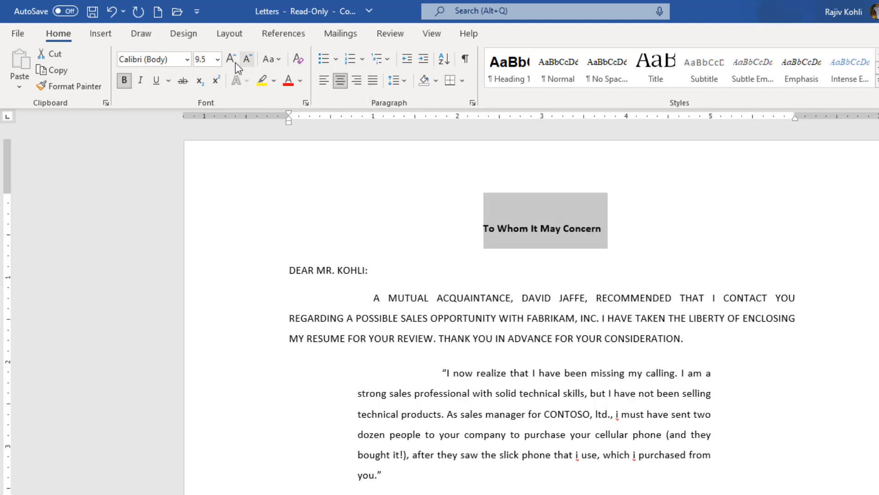
pyautogui.click(229, 62)
pyautogui.click(228, 63)
pyautogui.click(229, 62)
pyautogui.click(229, 63)
pyautogui.click(229, 62)
pyautogui.click(229, 62)
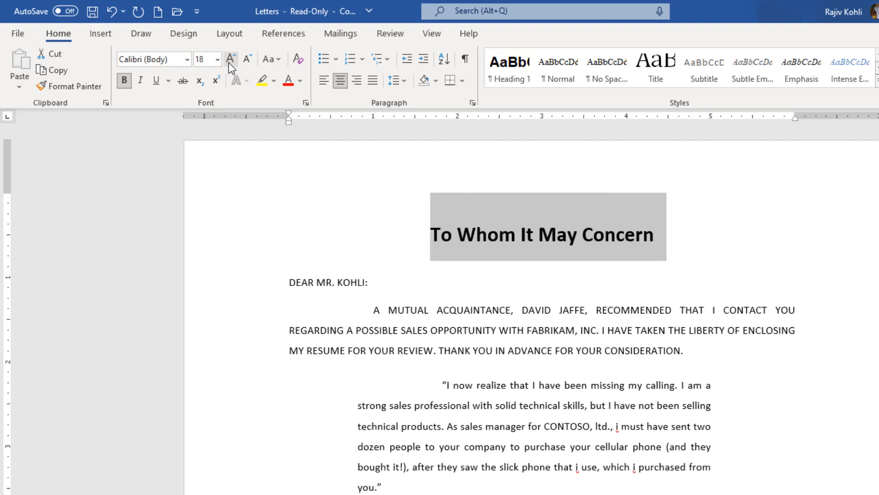
pyautogui.click(158, 81)
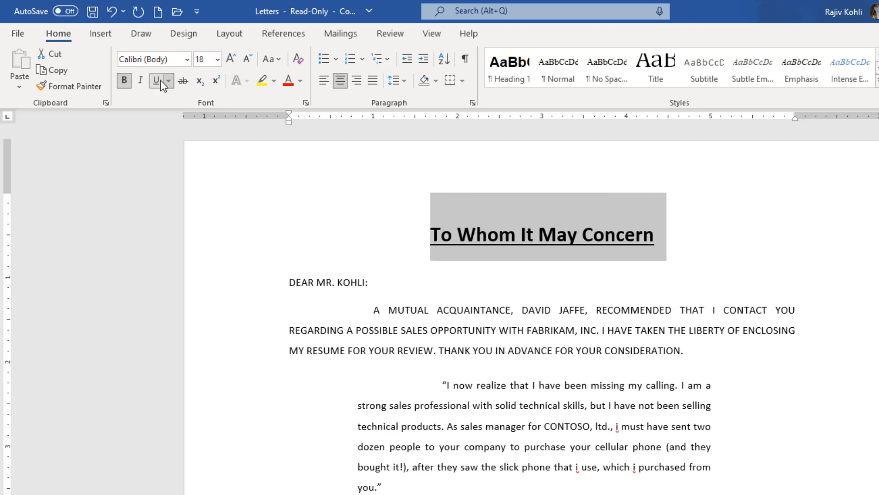
# Change the whole "To Whom It May Concern" heading to UPPERCASE
pyautogui.click(487, 233)
pyautogui.tripleClick(443, 234)
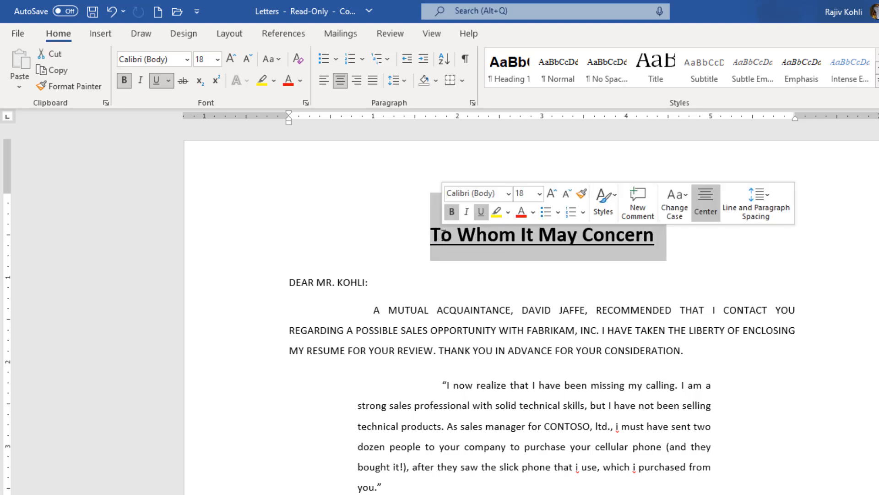
pyautogui.click(264, 61)
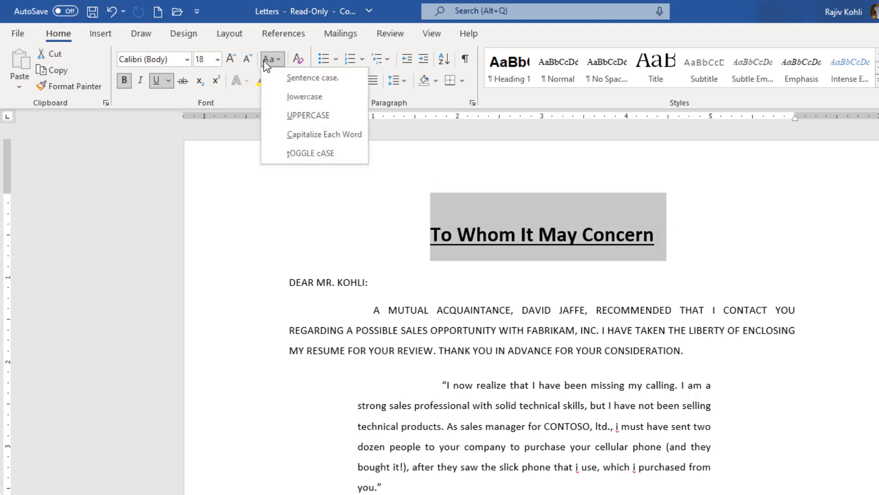
pyautogui.click(282, 118)
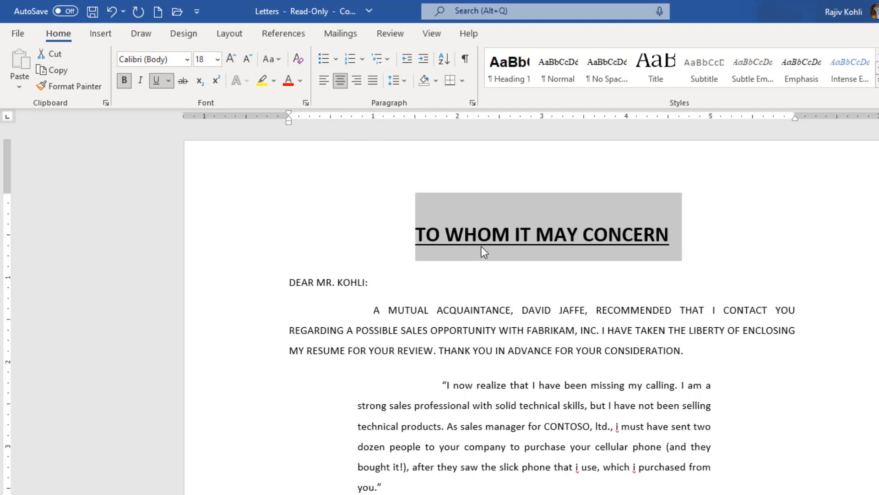
pyautogui.click(526, 251)
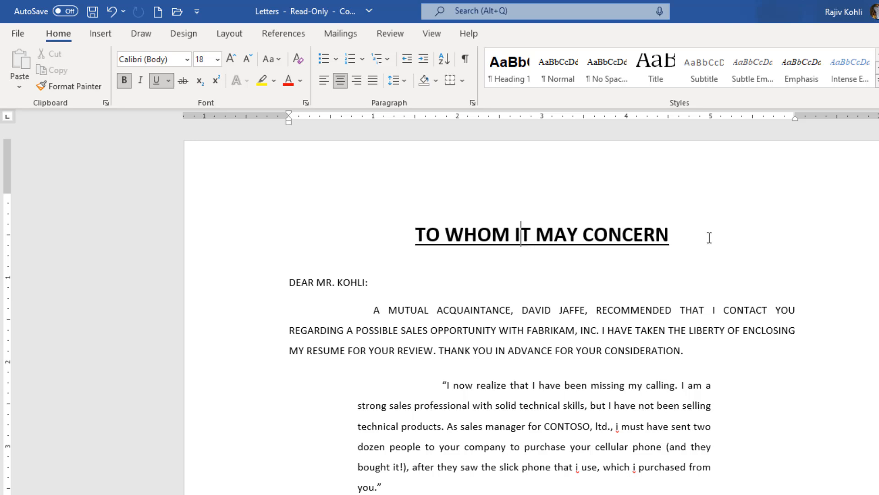
# Select the entire heading again and change it to lowercase
pyautogui.click(672, 236)
pyautogui.tripleClick(418, 236)
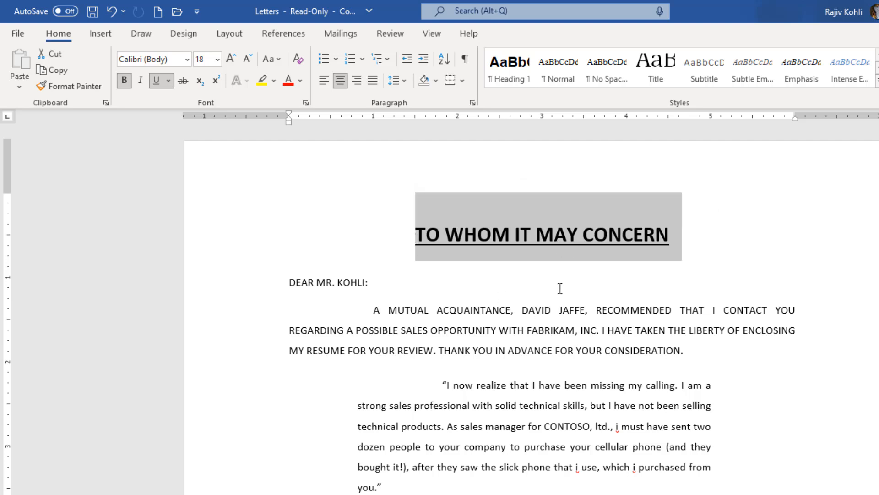
pyautogui.press('alt')
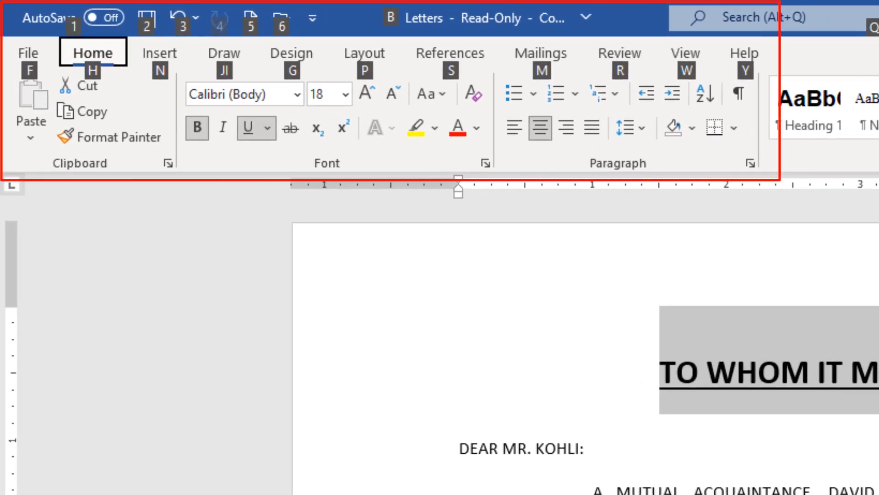
pyautogui.press('h')
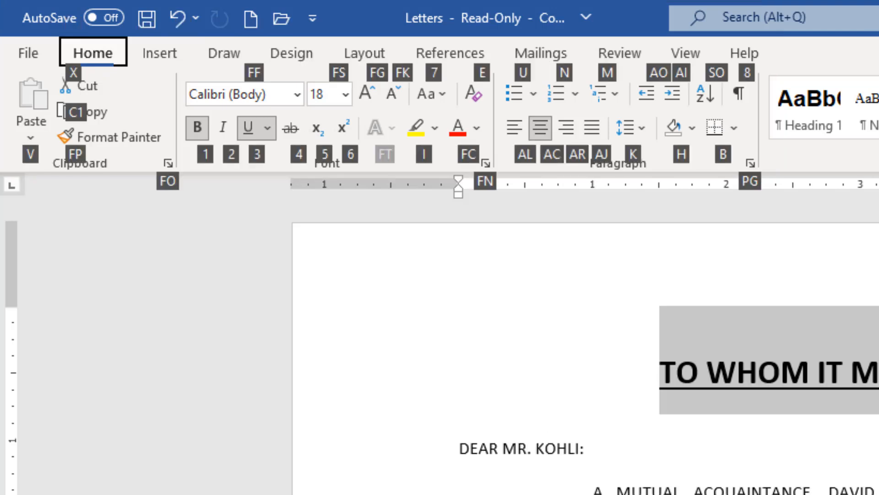
pyautogui.press('7')
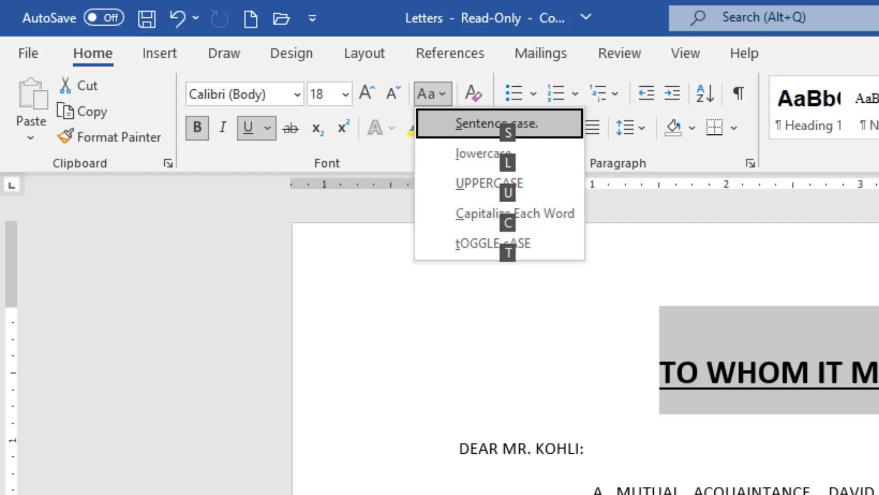
pyautogui.press('l')
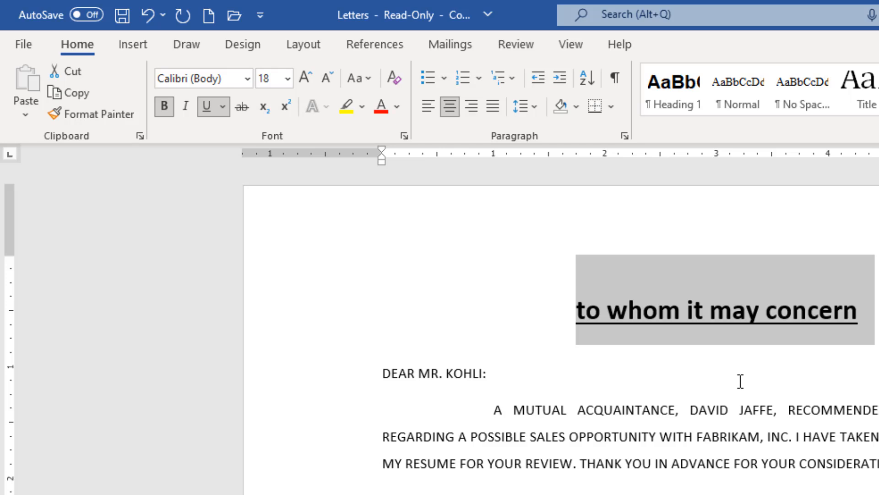
# Change the selected heading from lowercase to Capitalize Each Word
pyautogui.hotkey('alt', 'h')
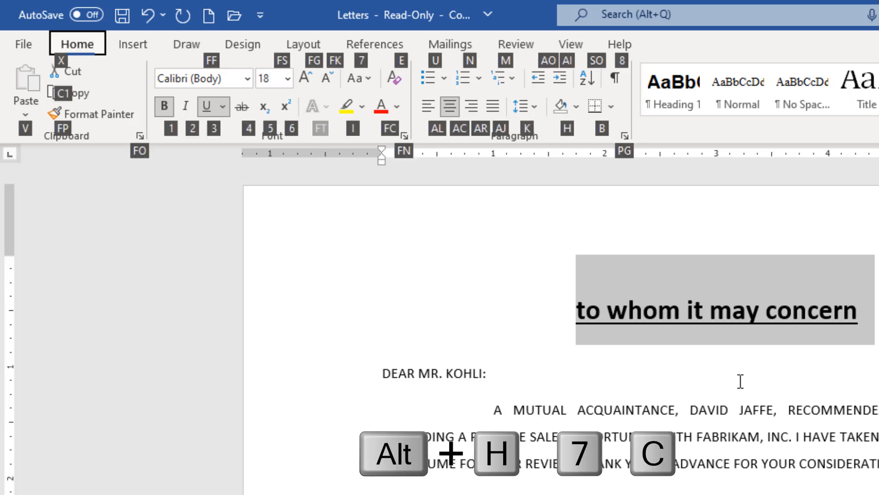
pyautogui.press('7')
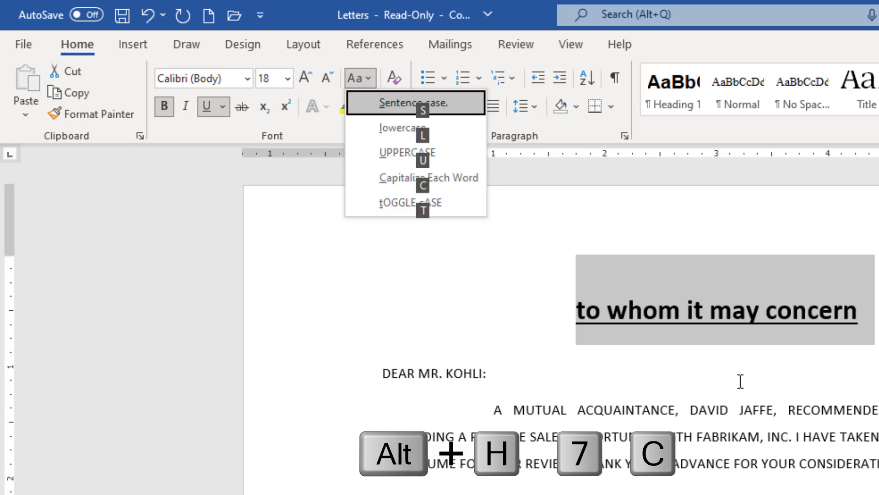
pyautogui.press('c')
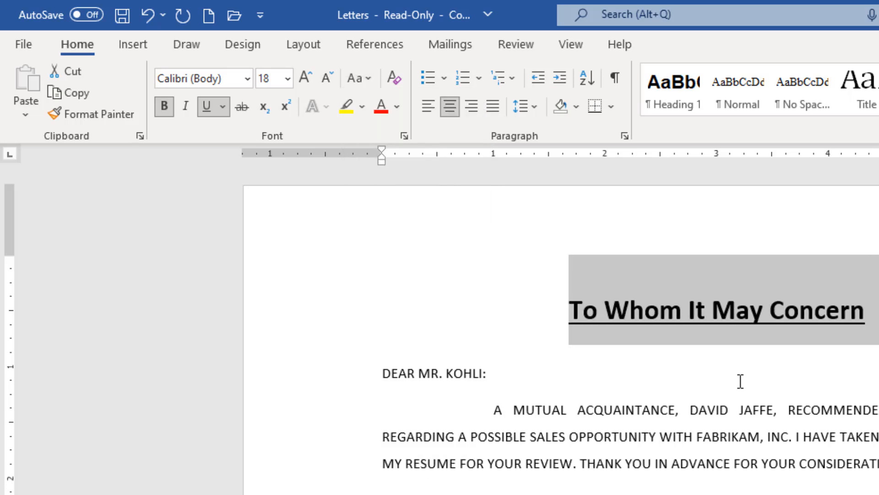
# Apply tOGGLE cASE to the heading so each letter's capitalization is inverted
pyautogui.click(355, 79)
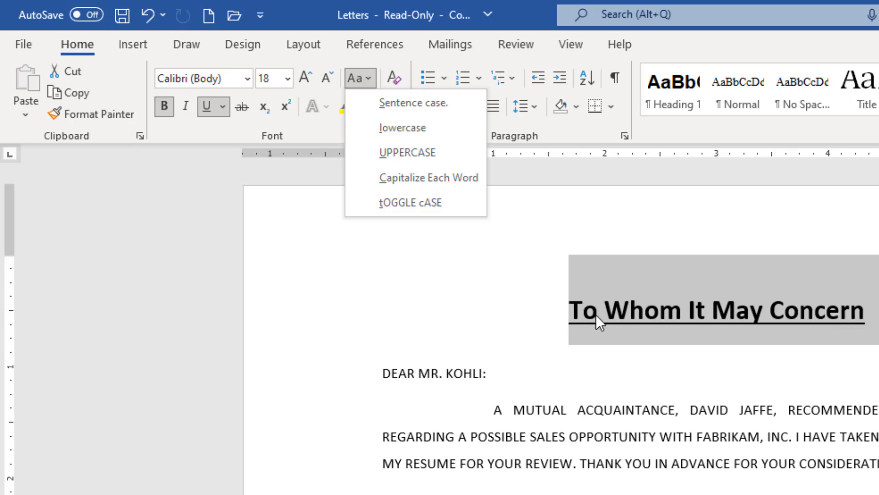
pyautogui.click(429, 201)
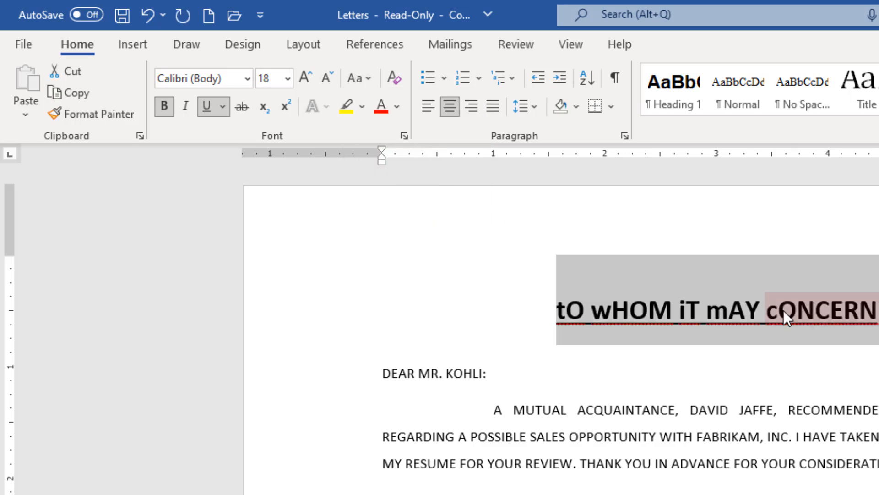
pyautogui.click(368, 78)
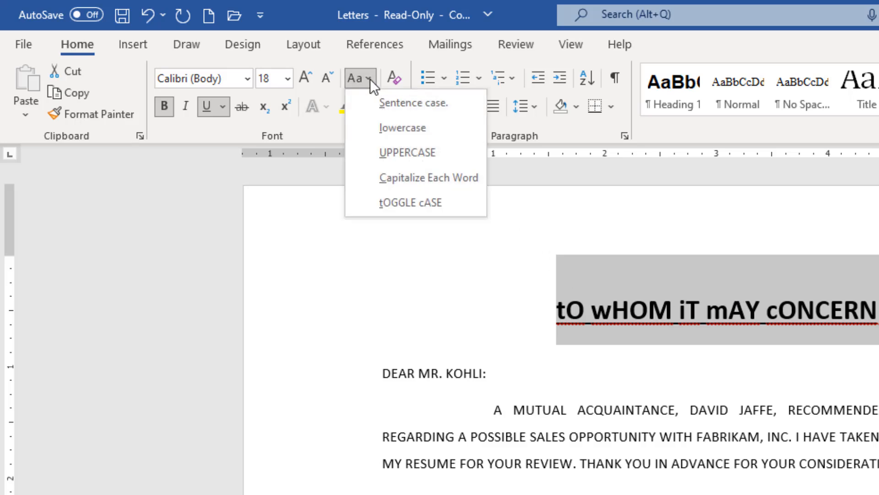
pyautogui.click(370, 79)
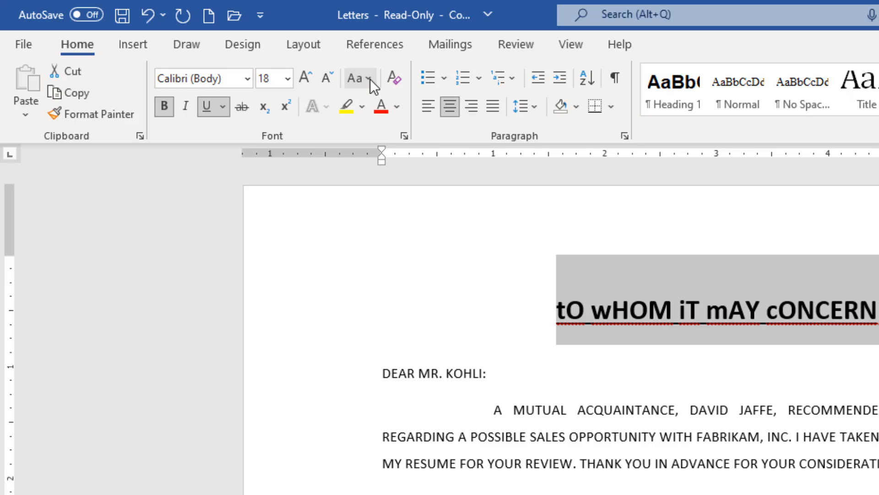
# Try the Small caps font effect on the selected heading
pyautogui.click(405, 139)
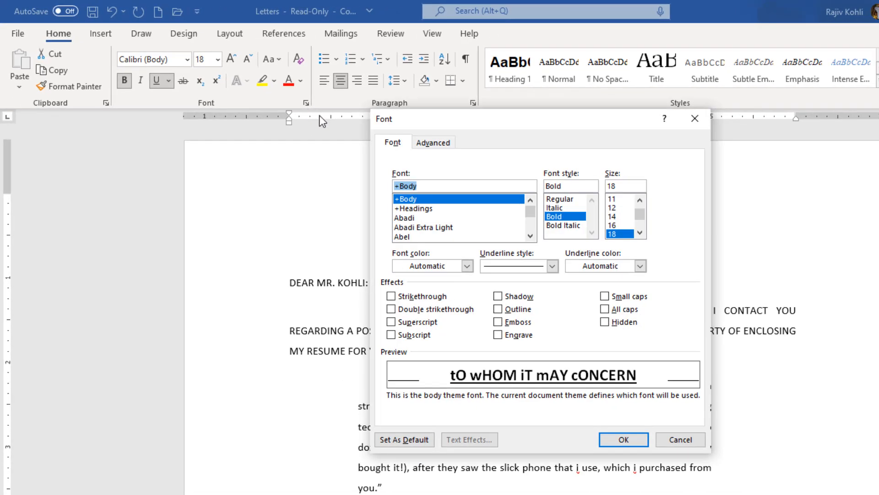
pyautogui.click(613, 300)
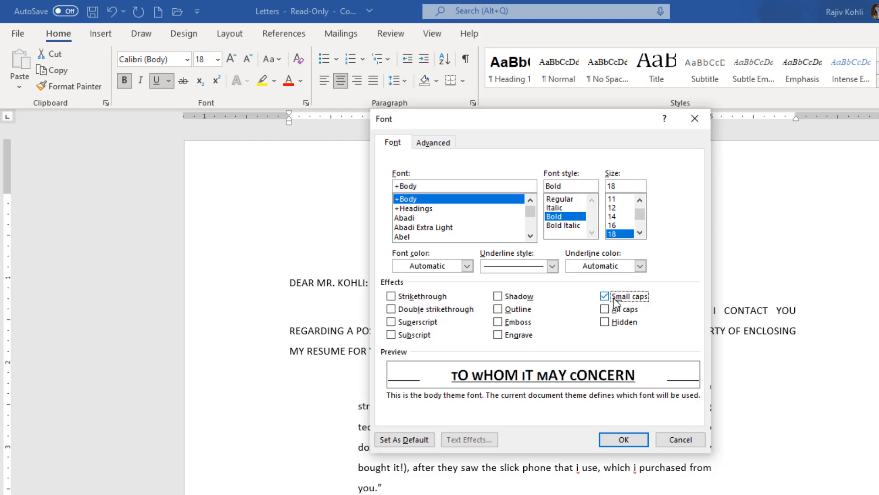
pyautogui.press('Return')
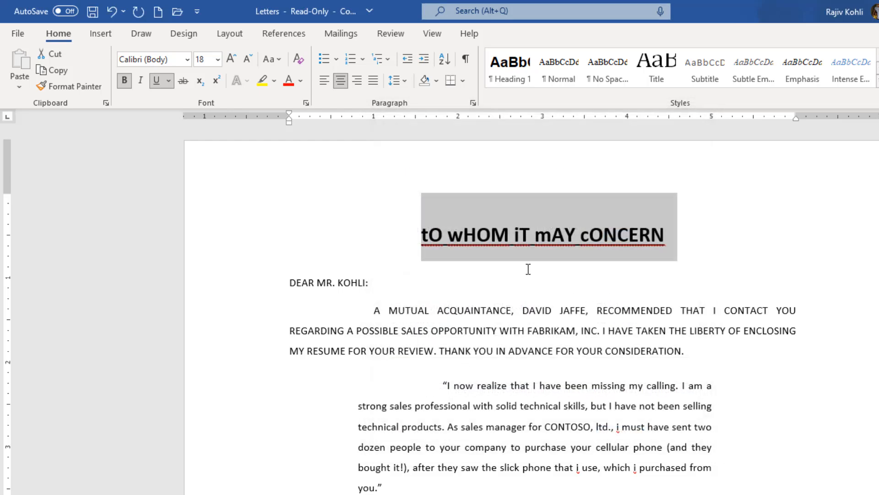
# Change the selected letter heading from toggle case to Capitalize Each Word
pyautogui.click(269, 64)
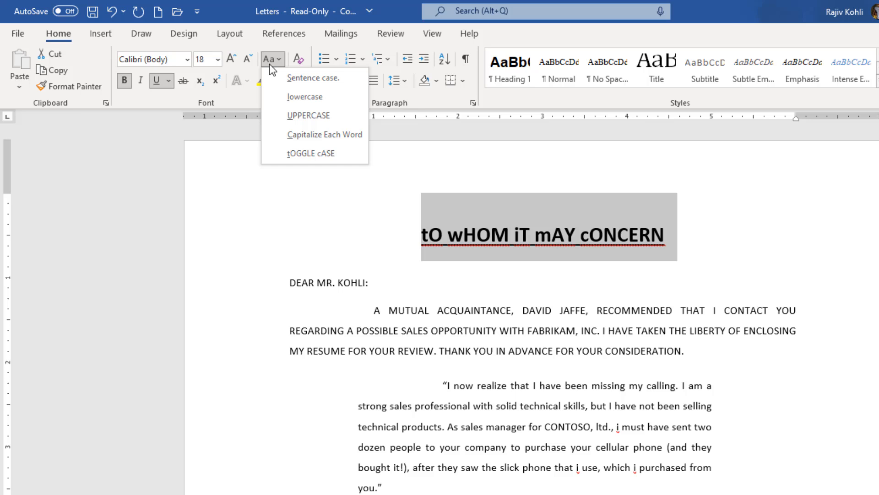
pyautogui.click(328, 132)
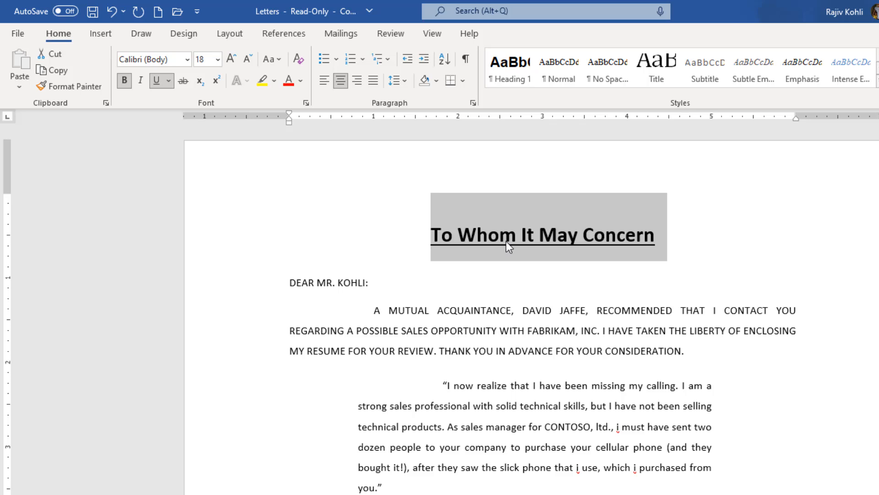
pyautogui.click(273, 53)
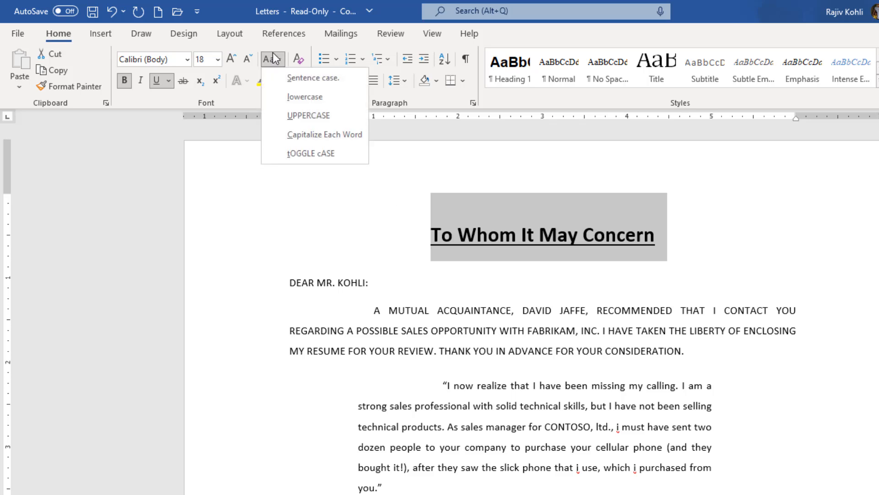
pyautogui.click(270, 45)
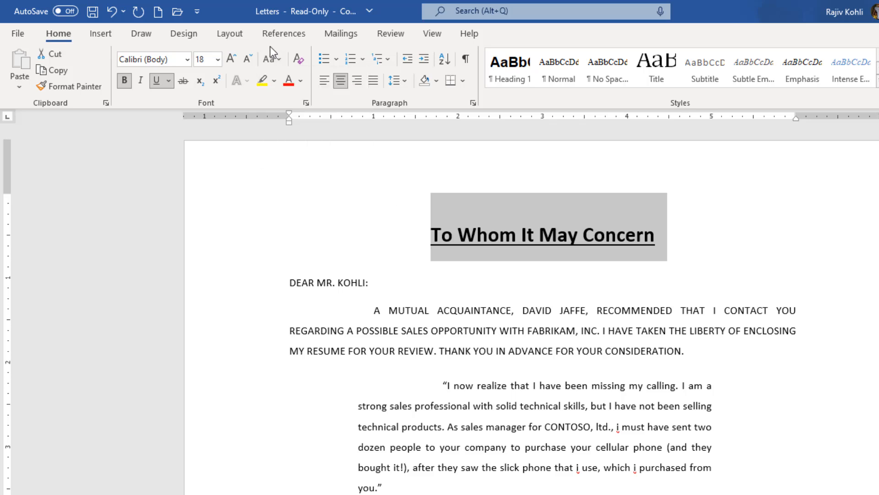
# Apply the Small caps font effect to the selected heading
pyautogui.click(306, 104)
pyautogui.click(625, 297)
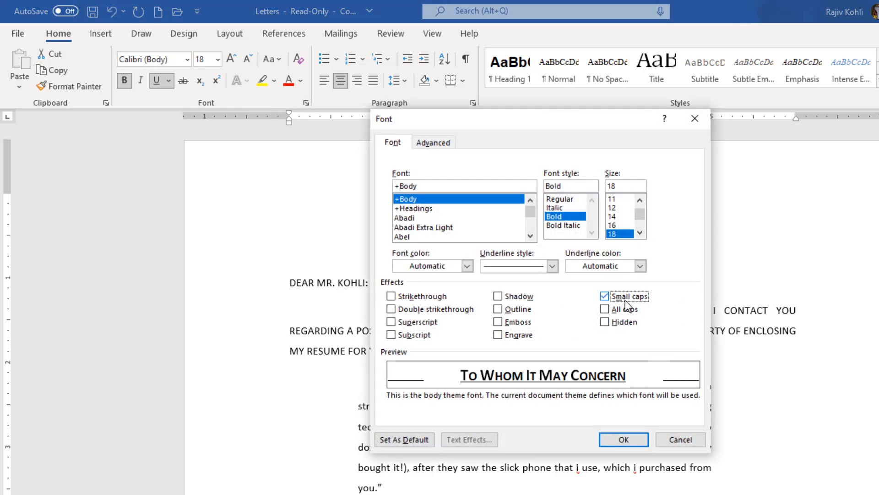
pyautogui.click(624, 439)
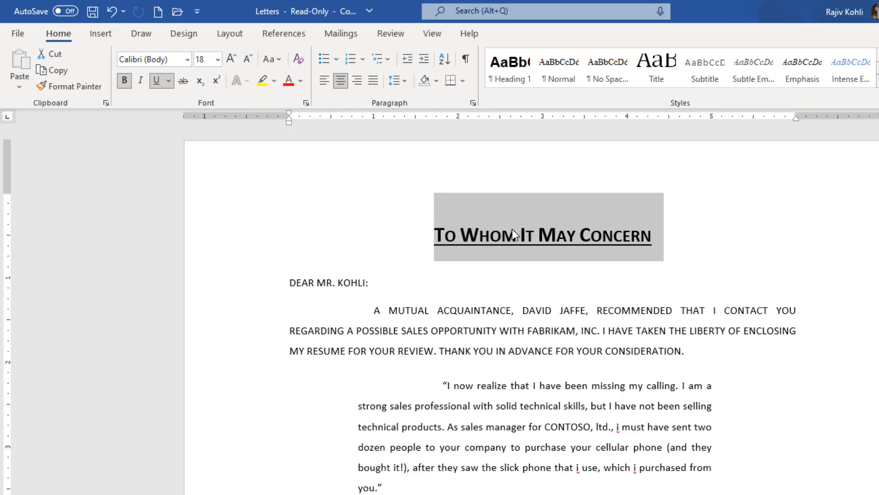
pyautogui.scroll(5, 512, 229)
pyautogui.scroll(1, 318, 268)
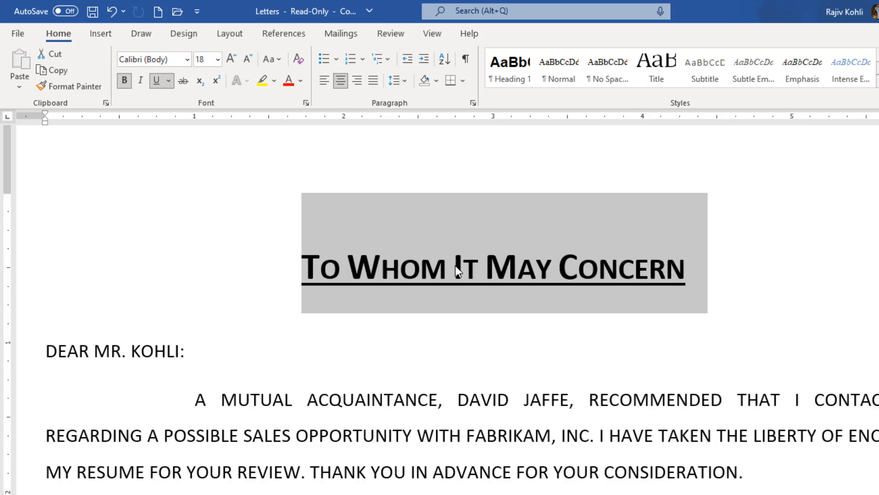
pyautogui.click(306, 102)
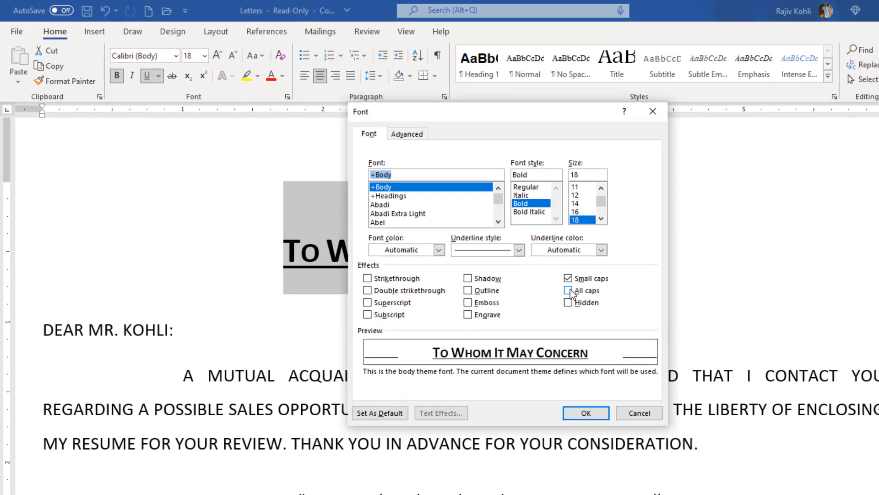
pyautogui.click(623, 439)
# Apply the All caps font effect to the entire indented quote paragraph
pyautogui.moveTo(175, 359); pyautogui.dragTo(670, 427)
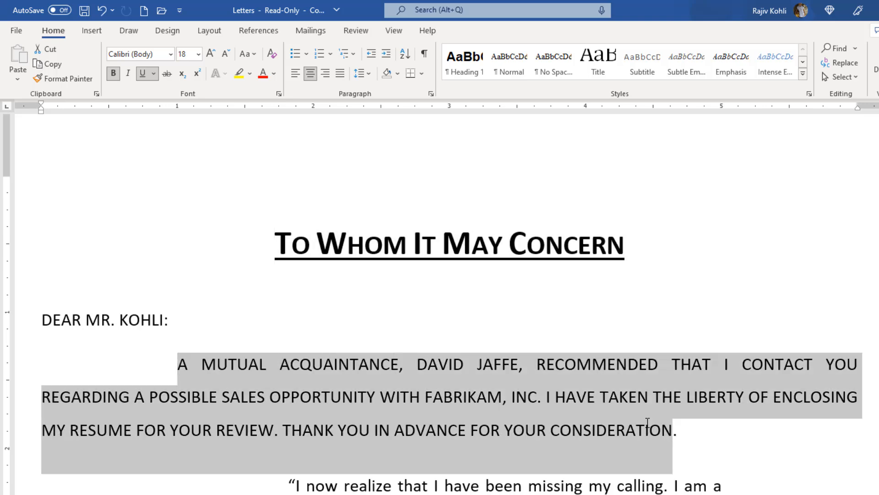
pyautogui.scroll(-5, 650, 406)
pyautogui.scroll(1, 420, 353)
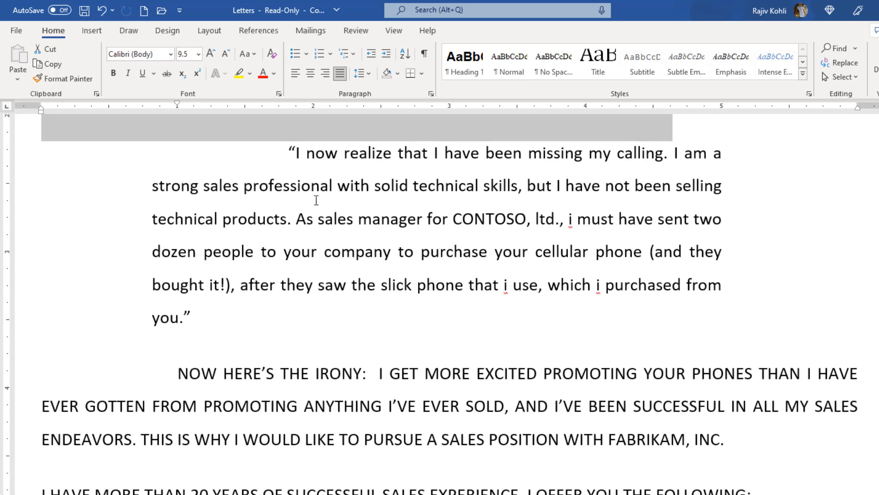
pyautogui.click(288, 153)
pyautogui.keyDown('shift'); pyautogui.click(310, 314); pyautogui.keyUp('shift')
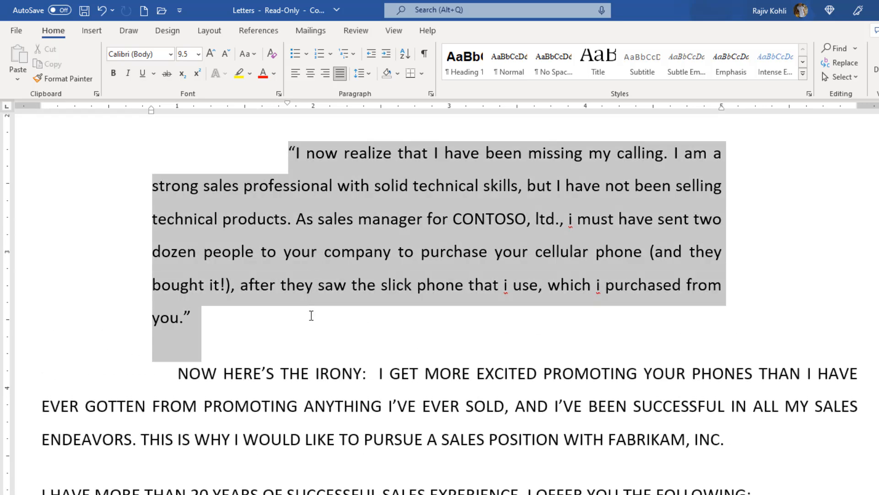
pyautogui.click(279, 90)
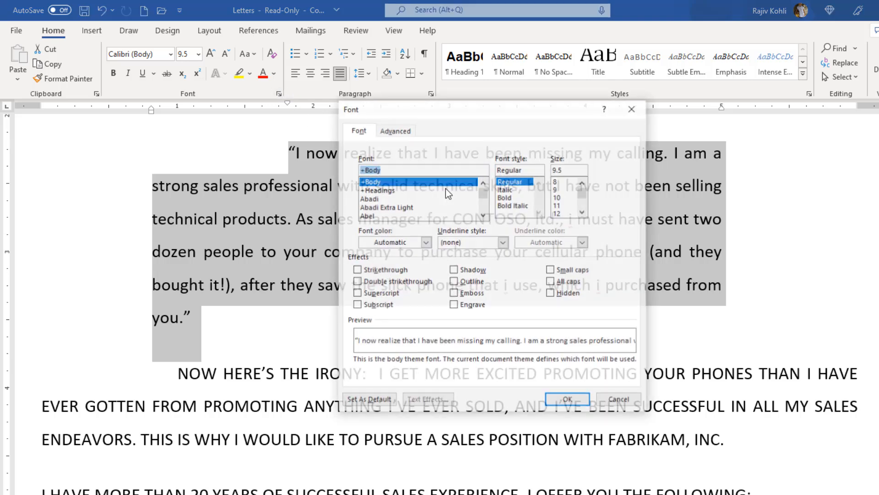
pyautogui.click(569, 271)
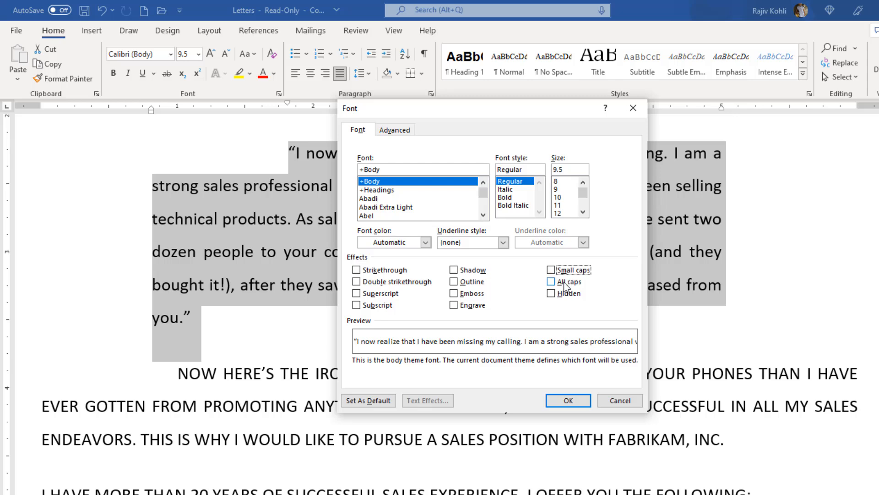
pyautogui.click(568, 281)
pyautogui.click(567, 400)
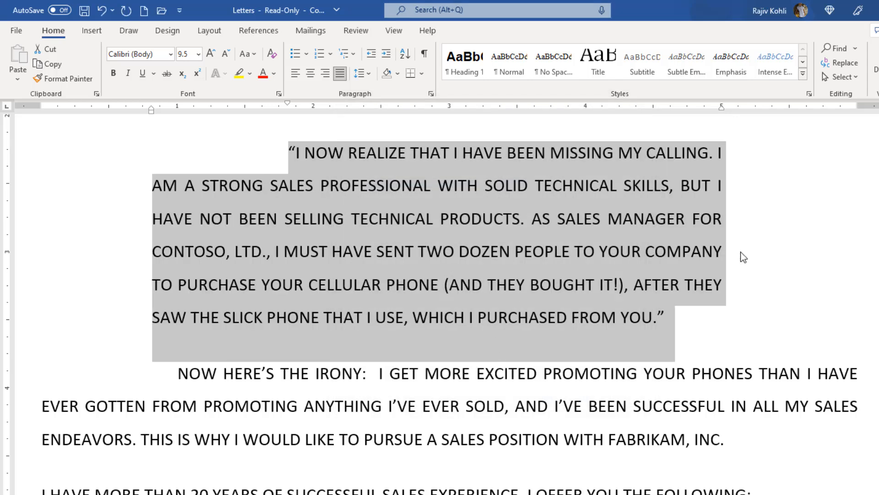
# Reselect the indented quote paragraph and change its case to lowercase
pyautogui.click(713, 334)
pyautogui.moveTo(288, 148); pyautogui.dragTo(666, 322)
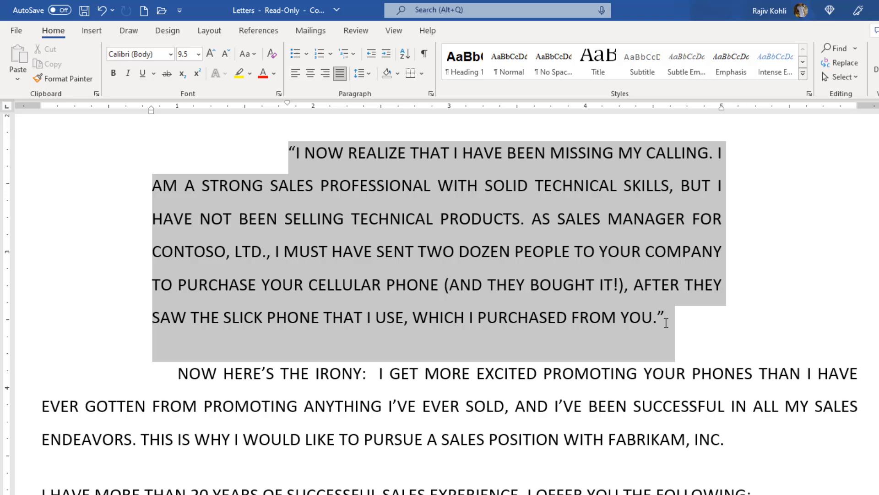
pyautogui.click(244, 53)
pyautogui.click(254, 84)
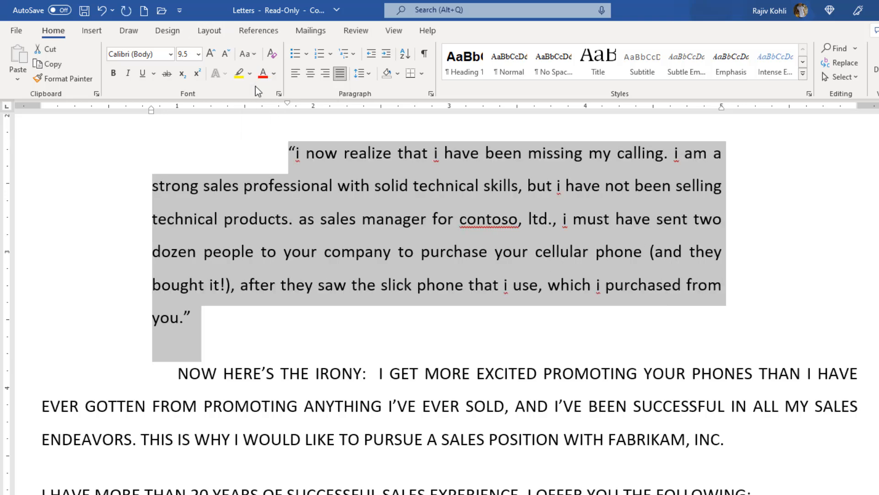
pyautogui.click(279, 94)
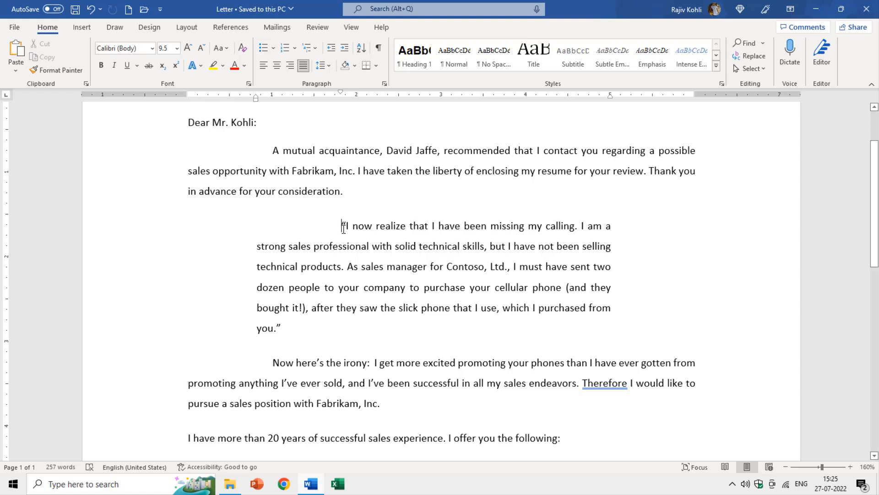
# Point out the capital C of Contoso and the capital L of Ltd. in the indented quote by selecting each letter
pyautogui.click(344, 228)
pyautogui.click(447, 267)
pyautogui.moveTo(446, 266); pyautogui.dragTo(454, 270)
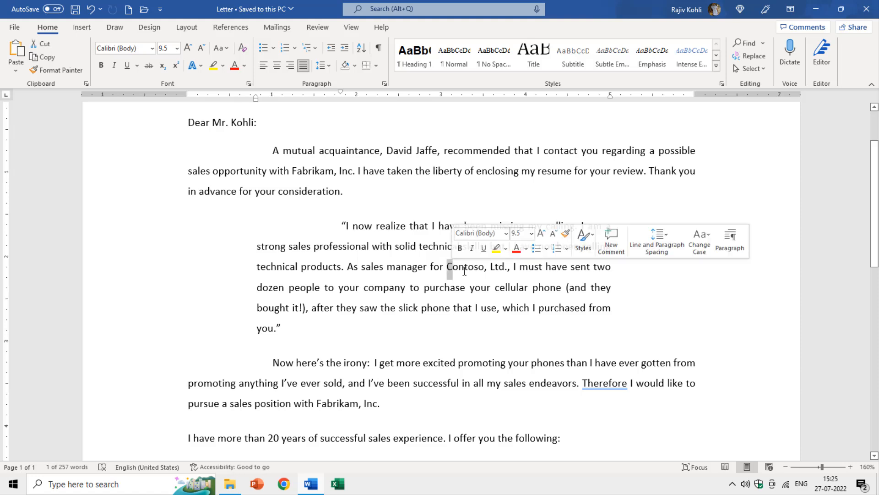
pyautogui.moveTo(490, 268); pyautogui.dragTo(495, 269)
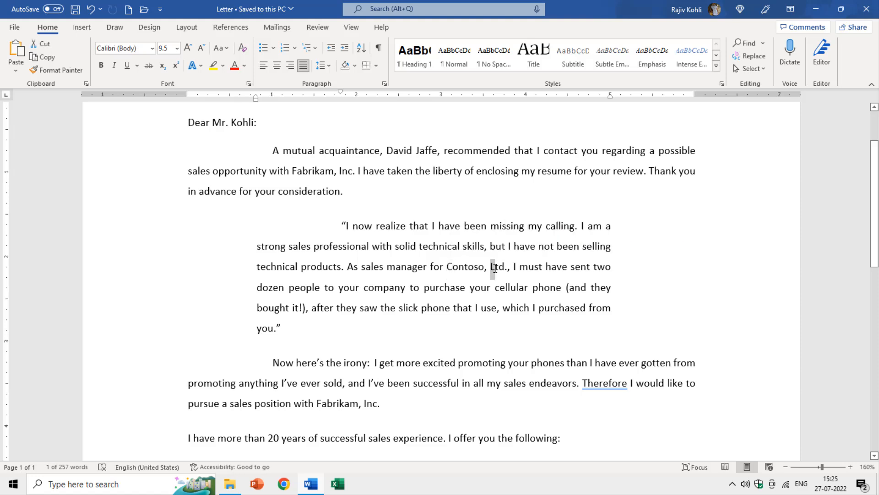
pyautogui.click(426, 247)
# Try UPPERCASE on the whole indented quote paragraph and undo the change
pyautogui.moveTo(340, 226); pyautogui.dragTo(353, 330)
pyautogui.click(227, 46)
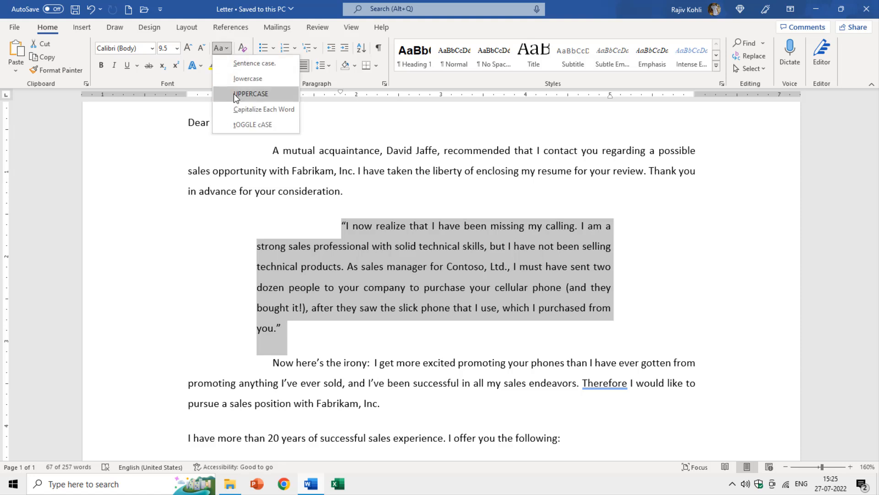
pyautogui.click(251, 93)
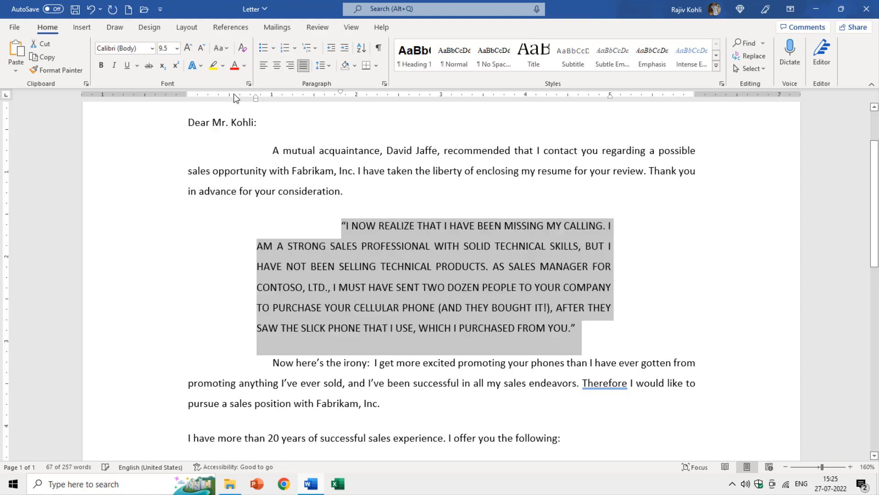
pyautogui.click(579, 328)
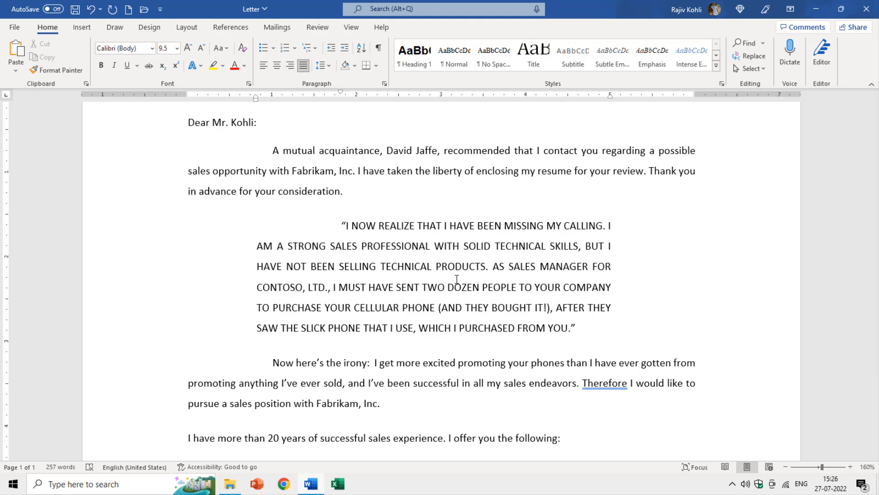
pyautogui.click(90, 11)
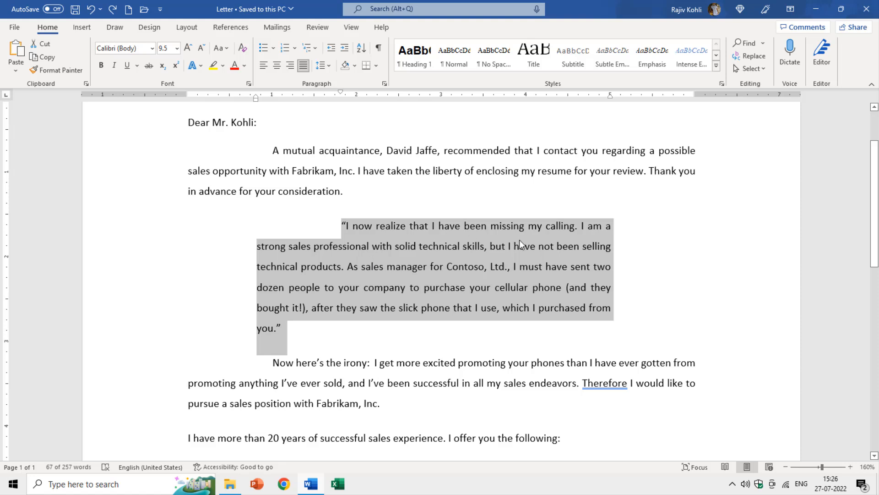
# Convert the selected quote paragraph to UPPERCASE and from there to Sentence case
pyautogui.click(219, 49)
pyautogui.click(241, 93)
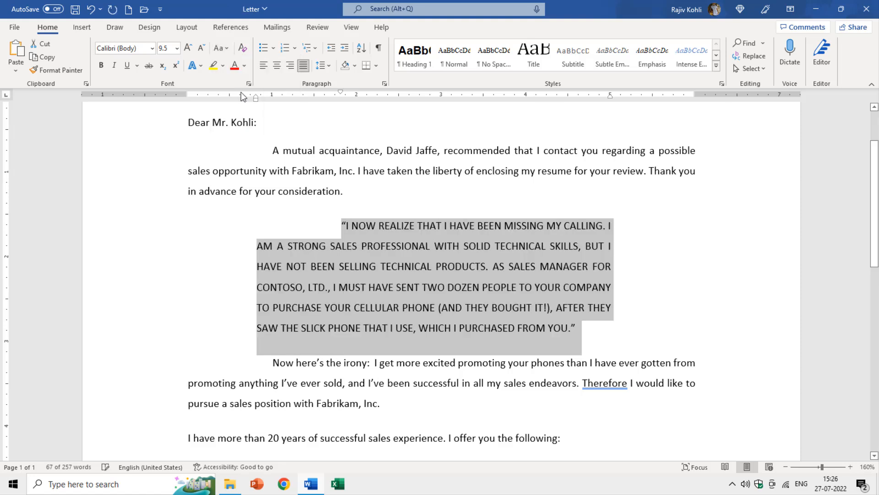
pyautogui.click(219, 49)
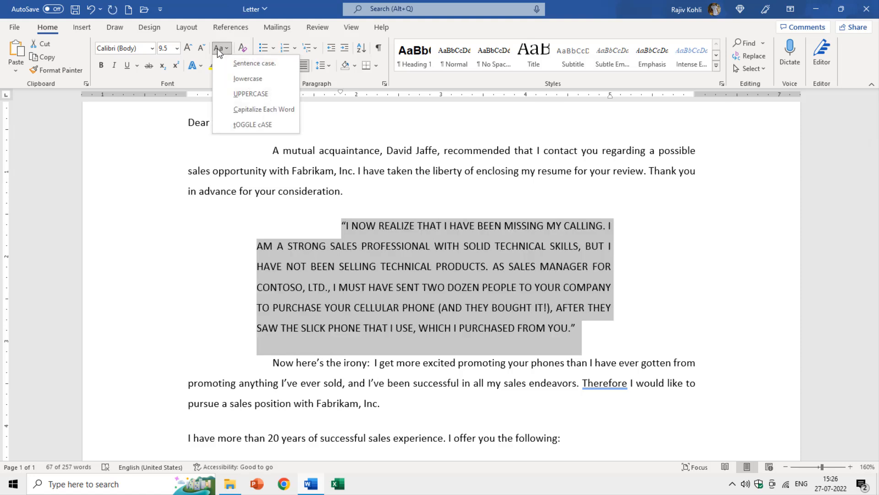
pyautogui.click(236, 65)
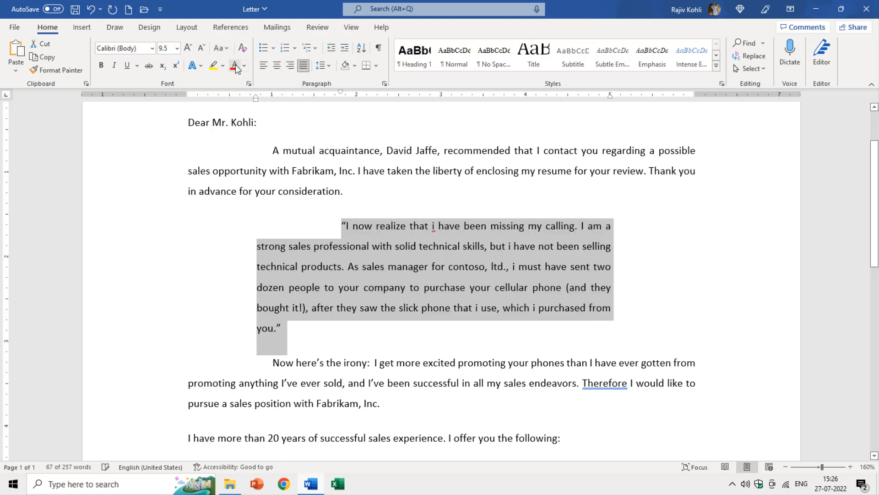
# Correct the capitalization of the company name in the quote so it reads "Contoso, Ltd."
pyautogui.click(450, 266)
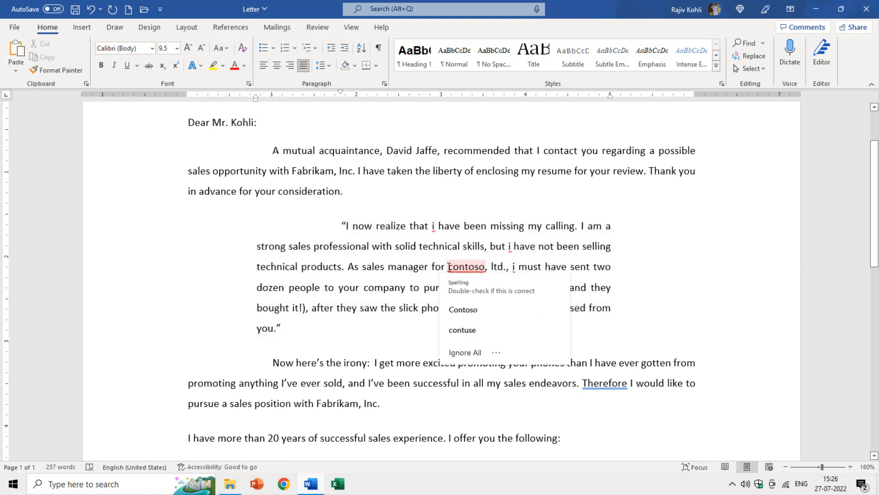
pyautogui.click(460, 309)
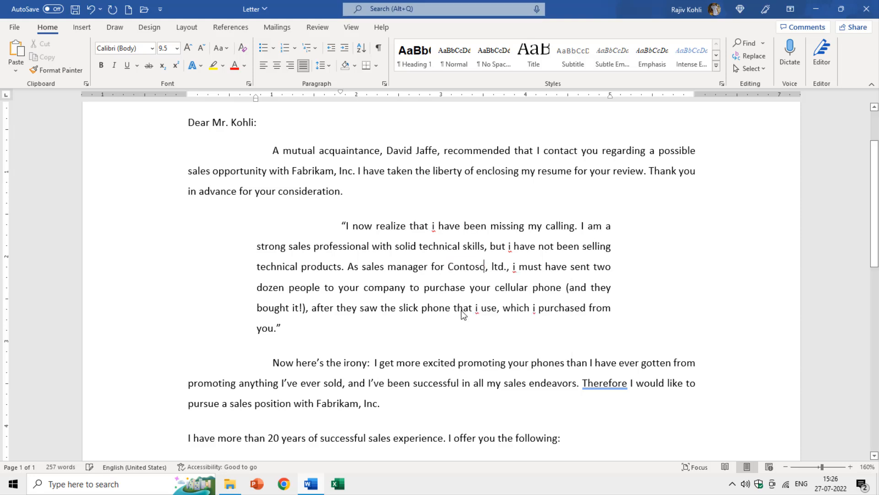
pyautogui.click(493, 267)
pyautogui.press('Delete')
pyautogui.write('L')
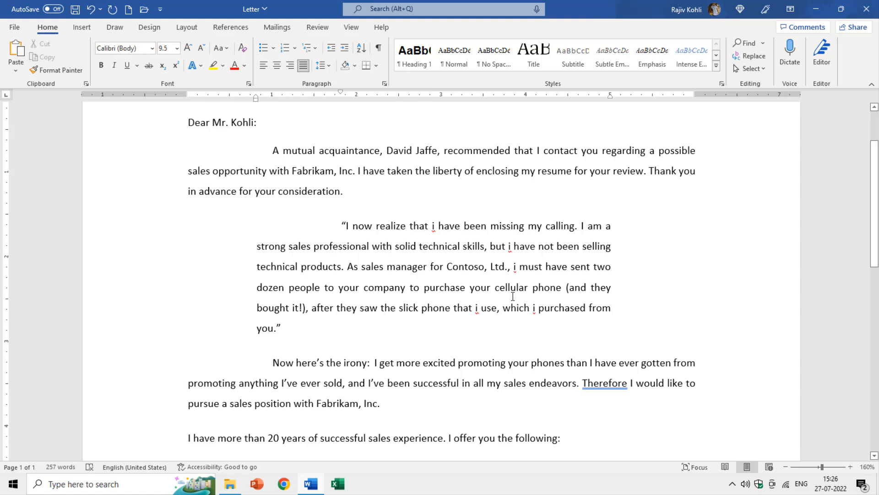
# Replace the flagged lowercase "i" pronouns in the quote paragraph with the capital "I" spelling suggestion
pyautogui.click(509, 247)
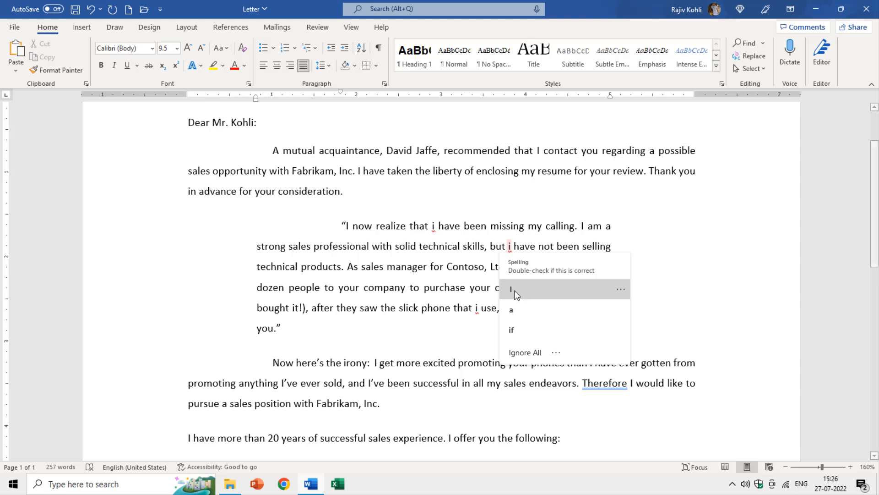
pyautogui.click(517, 291)
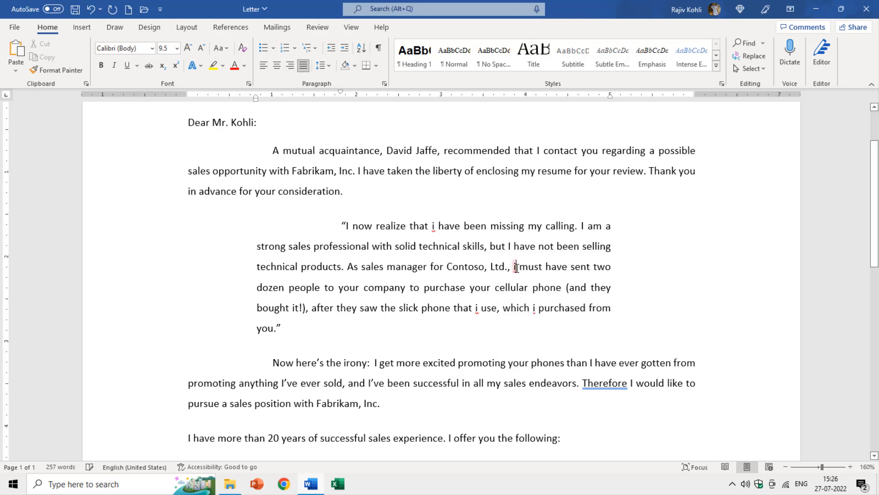
pyautogui.click(516, 266)
pyautogui.click(519, 309)
pyautogui.click(477, 308)
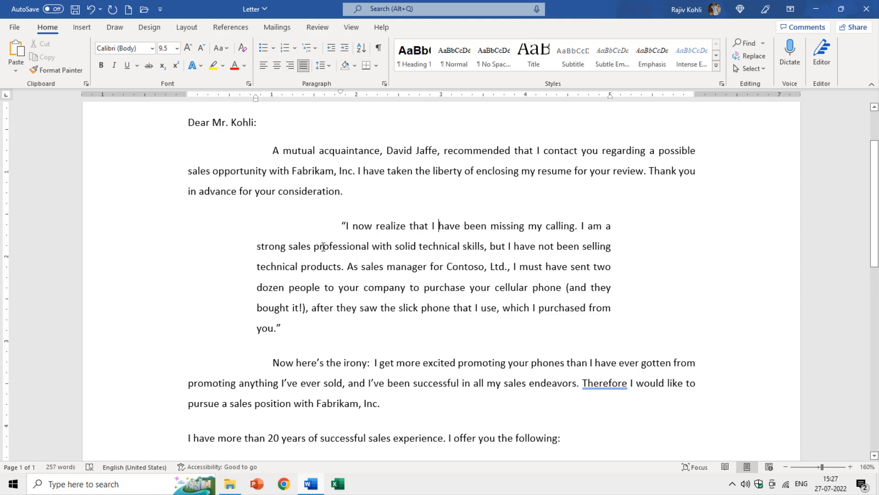
# Select the whole indented quote paragraph and apply the All caps font effect to it
pyautogui.moveTo(340, 226); pyautogui.dragTo(349, 331)
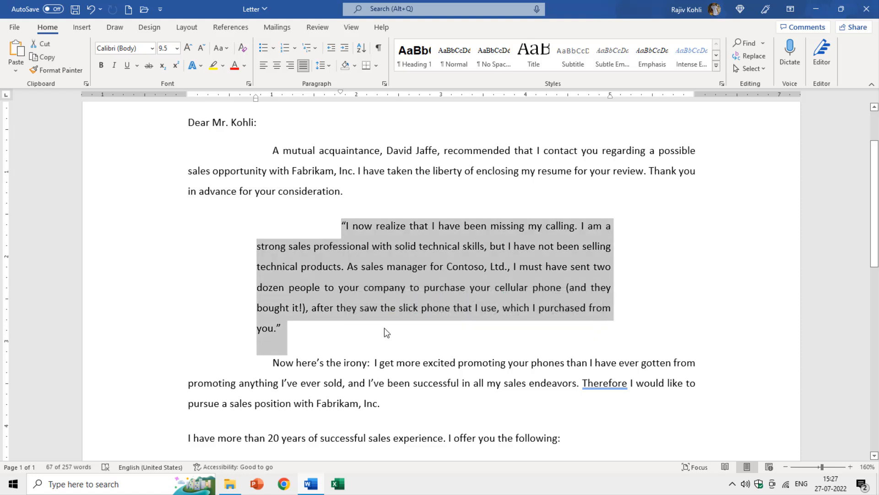
pyautogui.click(248, 85)
pyautogui.click(490, 251)
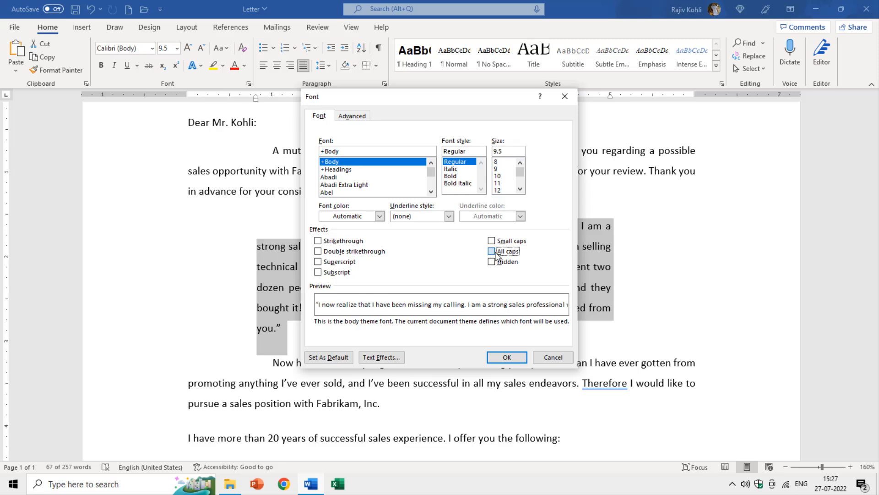
pyautogui.click(508, 357)
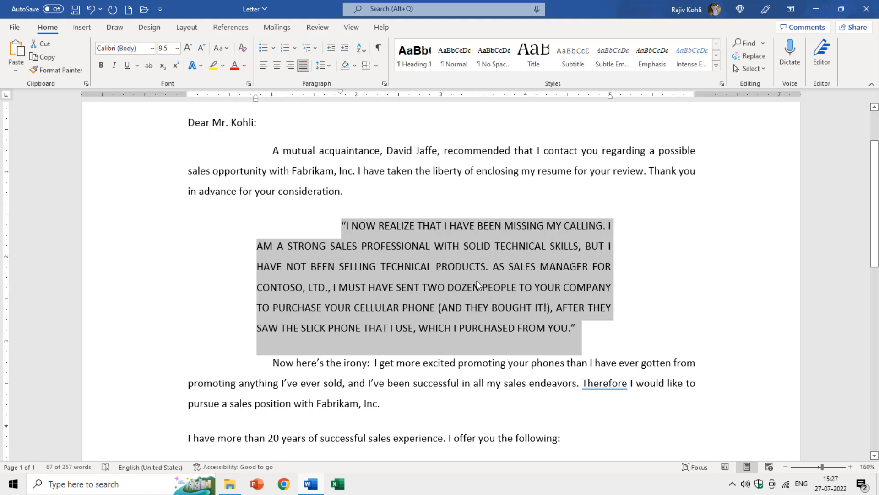
# Remove the All caps font effect from the selected quote paragraph and clear the selection
pyautogui.click(248, 85)
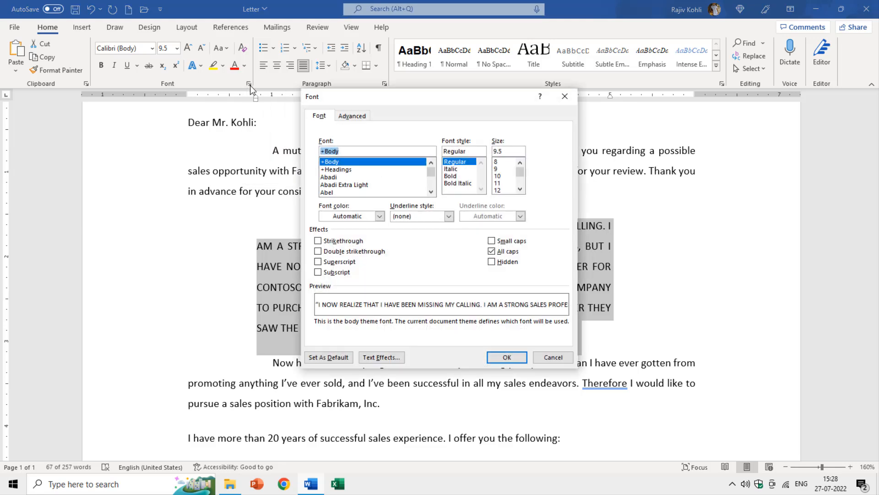
pyautogui.click(502, 255)
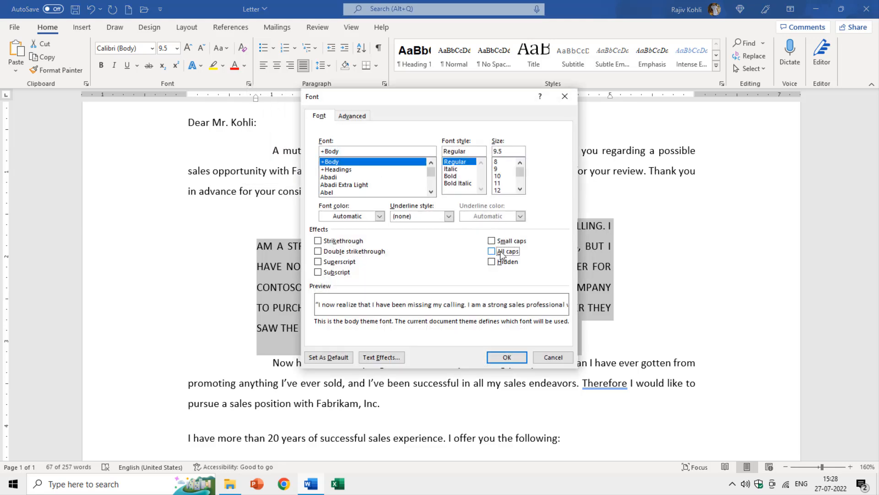
pyautogui.click(506, 356)
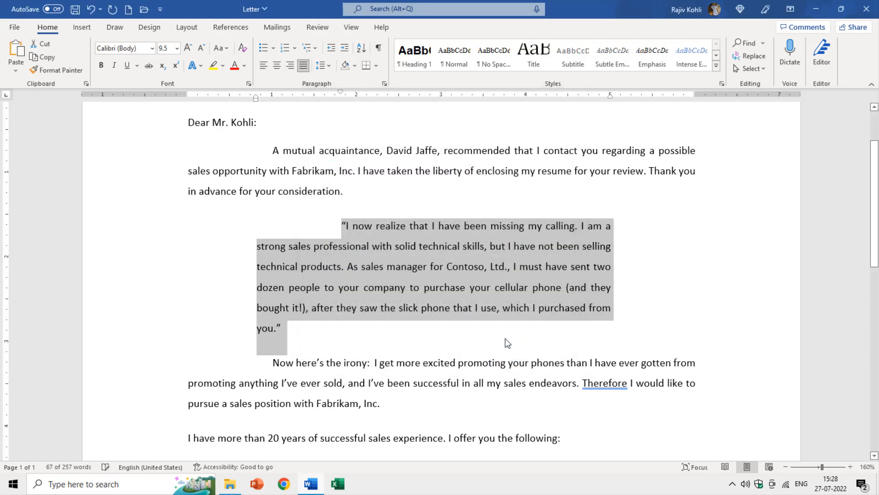
pyautogui.click(469, 325)
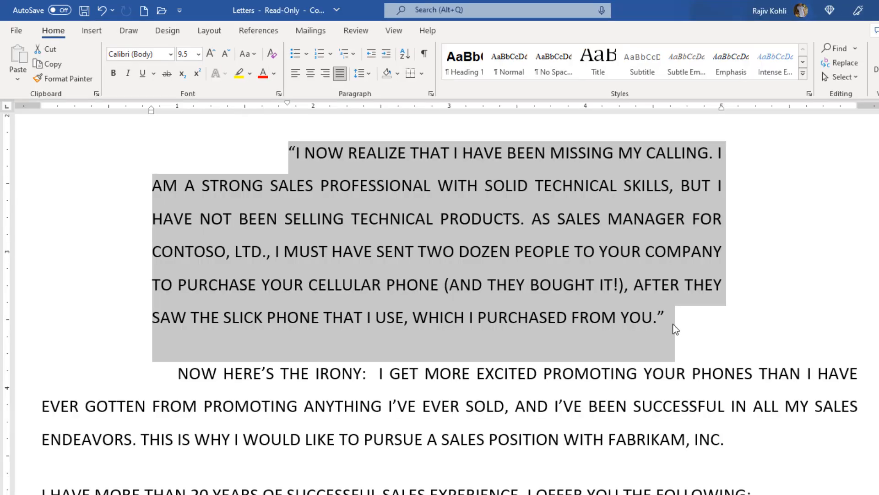
# Select all four bulleted items under the sales experience line and convert their text to UPPERCASE
pyautogui.scroll(-6, 675, 328)
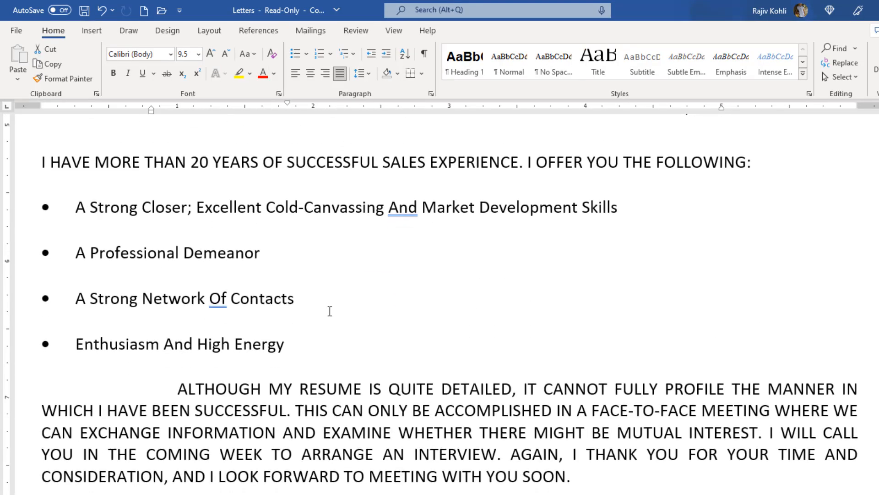
pyautogui.scroll(1, 134, 247)
pyautogui.moveTo(76, 209); pyautogui.dragTo(335, 359)
pyautogui.hotkey('alt', 'h')
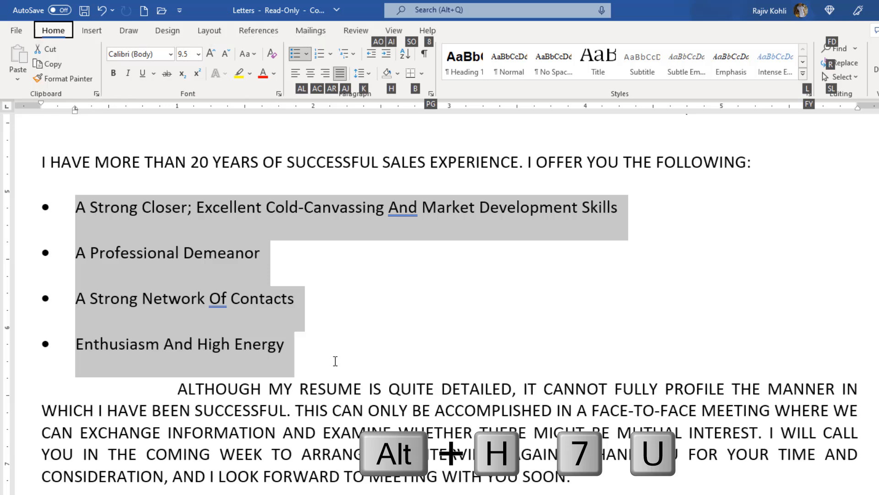
pyautogui.press('7')
pyautogui.press('u')
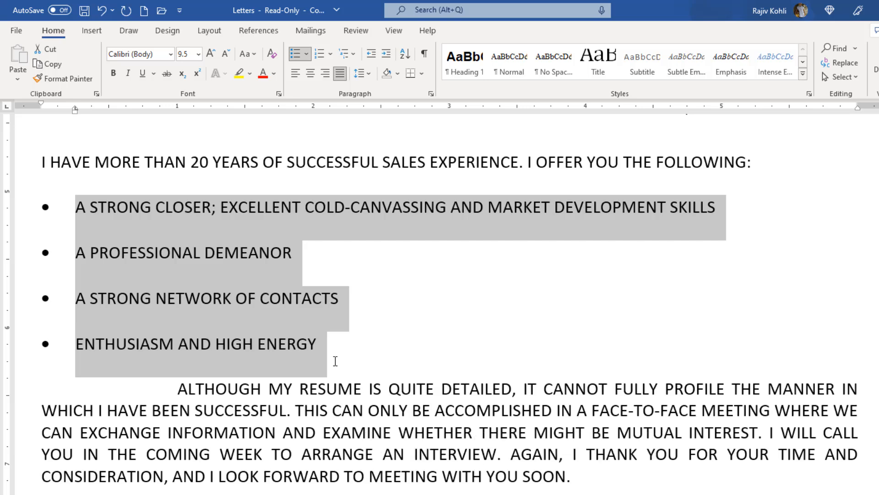
# Convert the four selected bulleted items to lowercase
pyautogui.hotkey('alt', 'h')
pyautogui.press('7')
pyautogui.press('l')
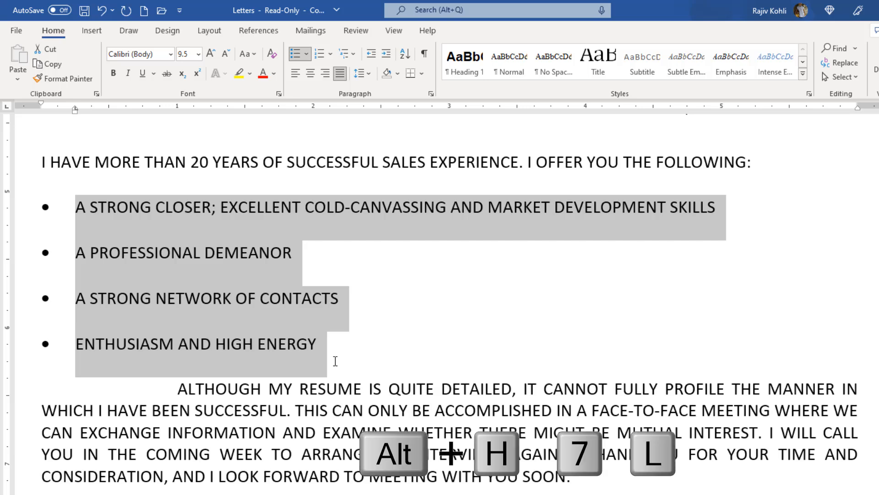
pyautogui.press('alt')
pyautogui.press('h')
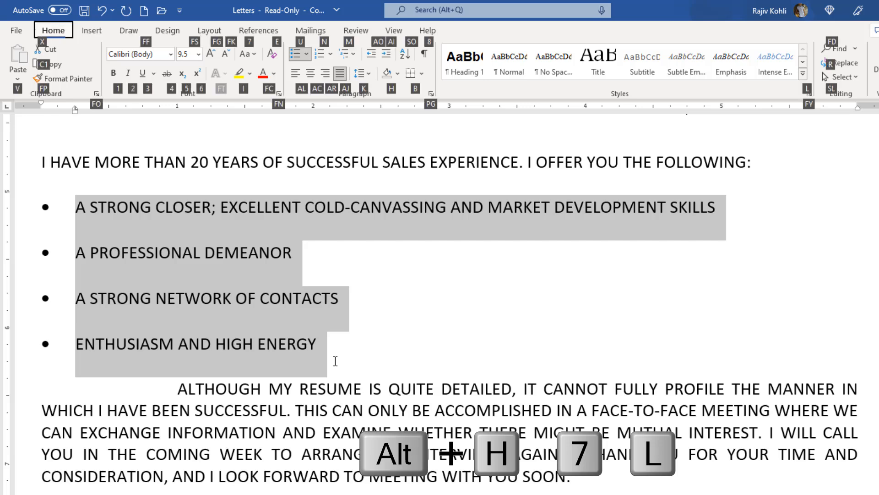
pyautogui.press('7')
pyautogui.press('l')
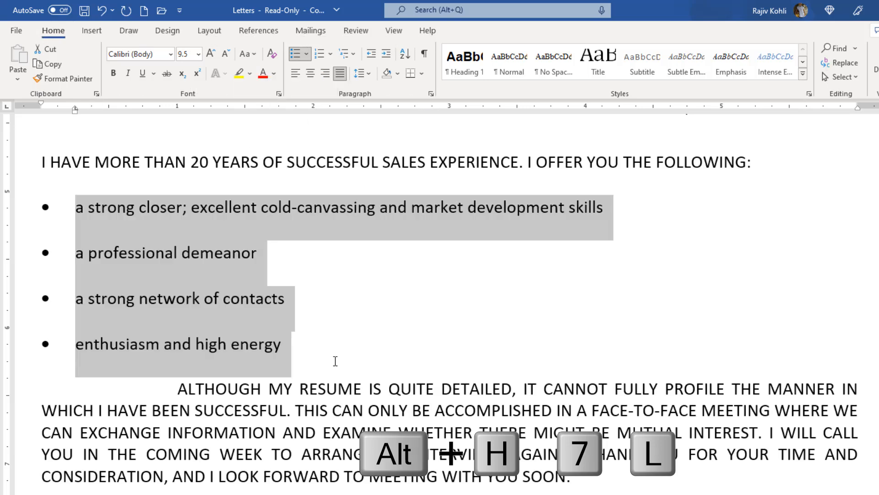